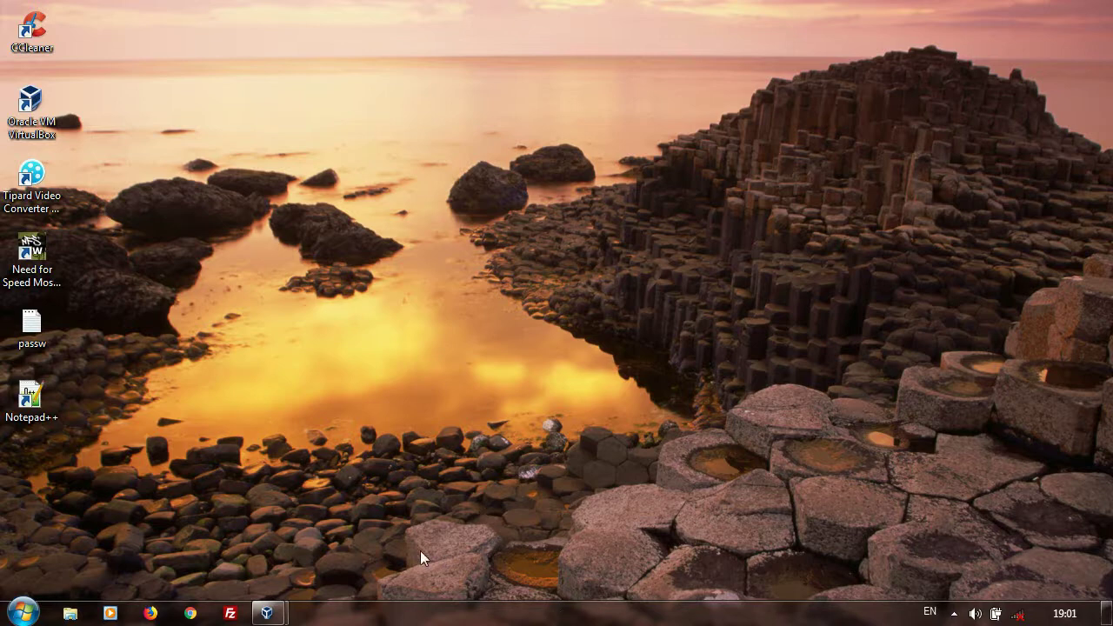
In the Ubuntu server's root terminal, recall earlier commands and enter apt-get install filezilla
mouse_move(294, 603)
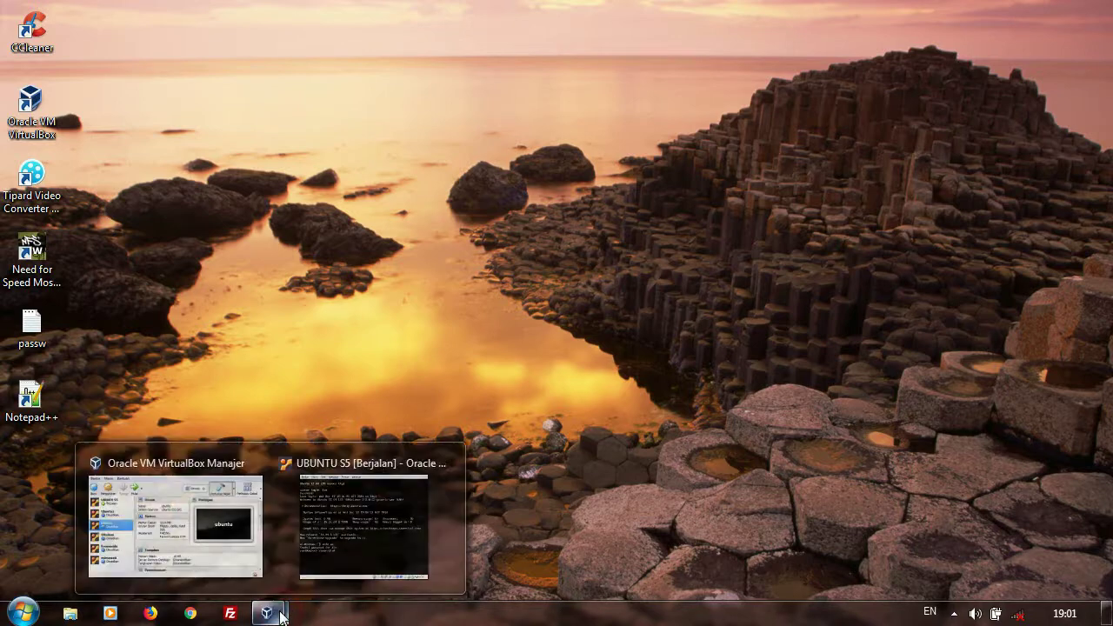
left_click(323, 553)
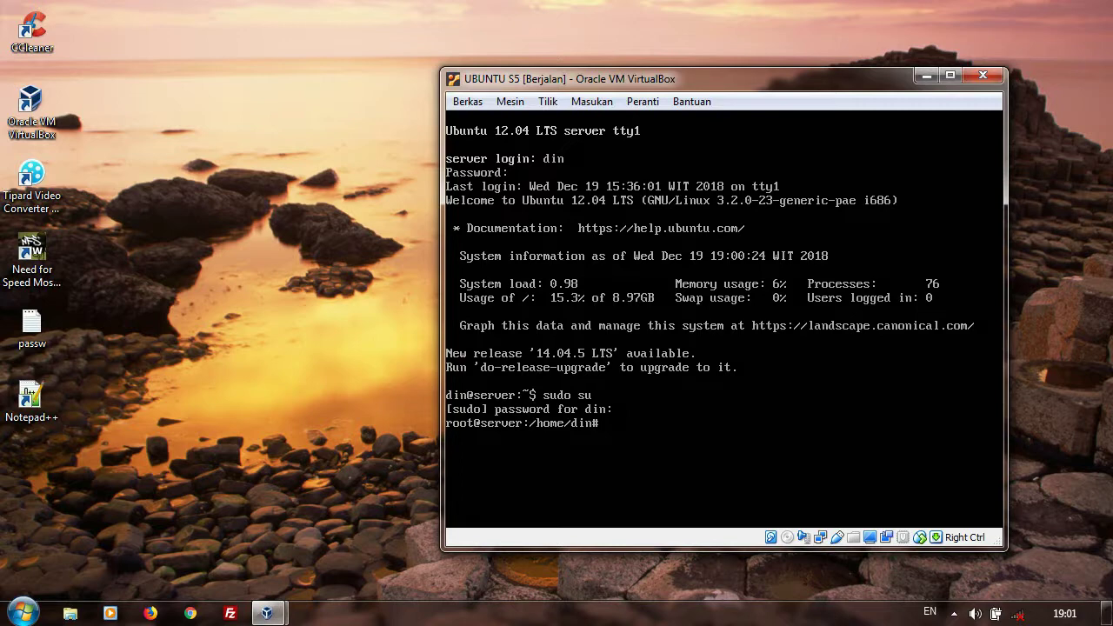
key("Up")
key("Down")
key("Up")
key("Up")
key("Up")
key("Down")
key("Down")
key("Up")
key("Up")
key("BackSpace")
key("BackSpace")
key("BackSpace")
key("BackSpace")
key("BackSpace")
key("BackSpace")
key("BackSpace")
type("t-gret insta")
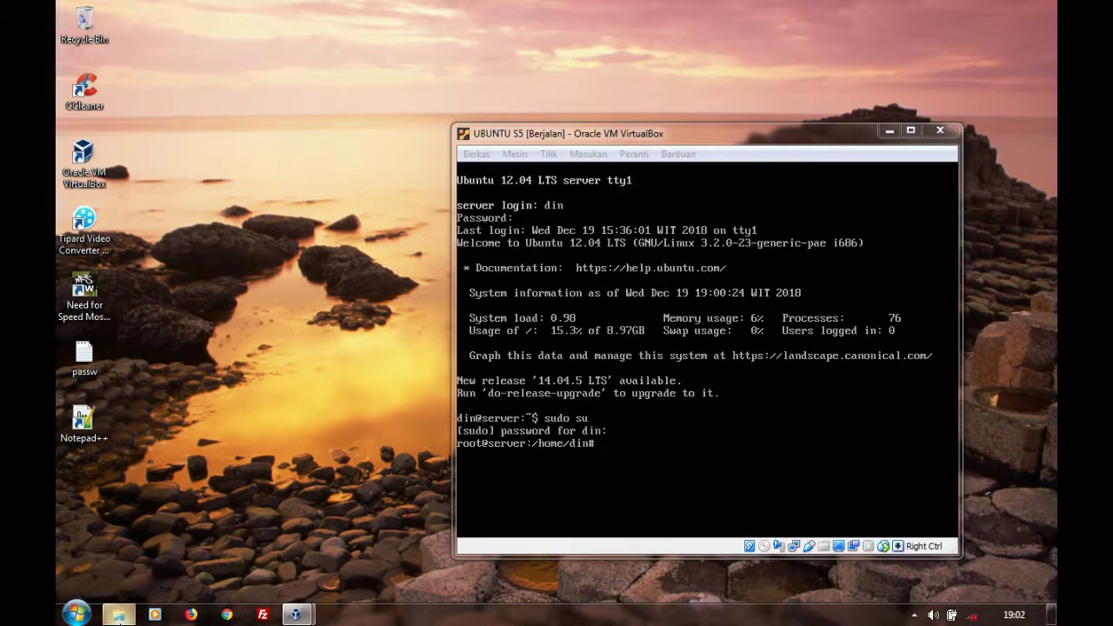
left_click(120, 614)
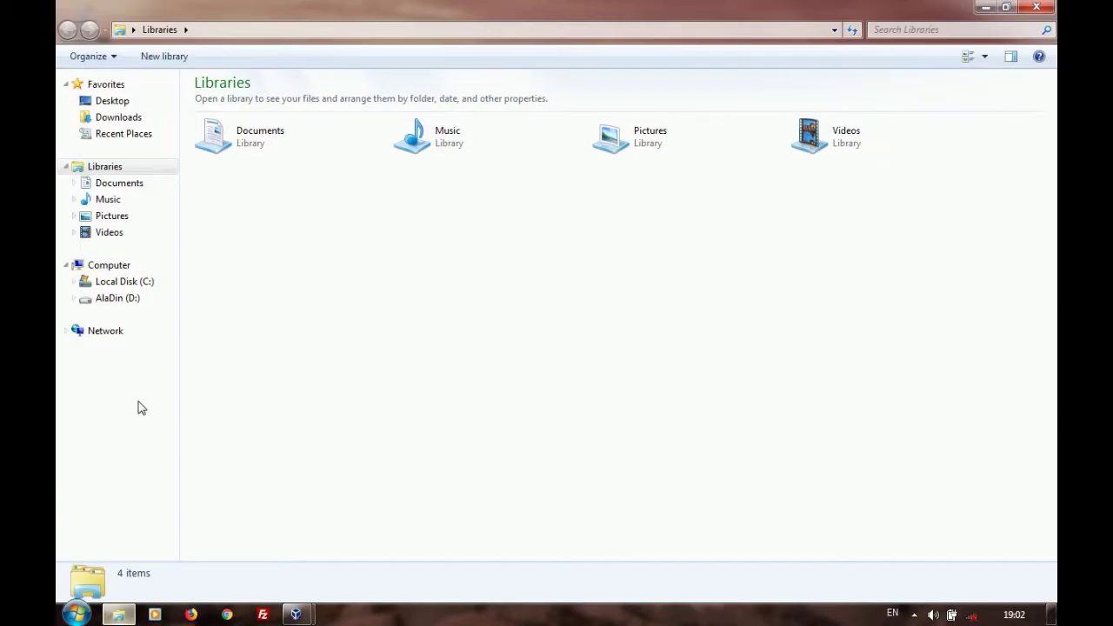
left_click(148, 303)
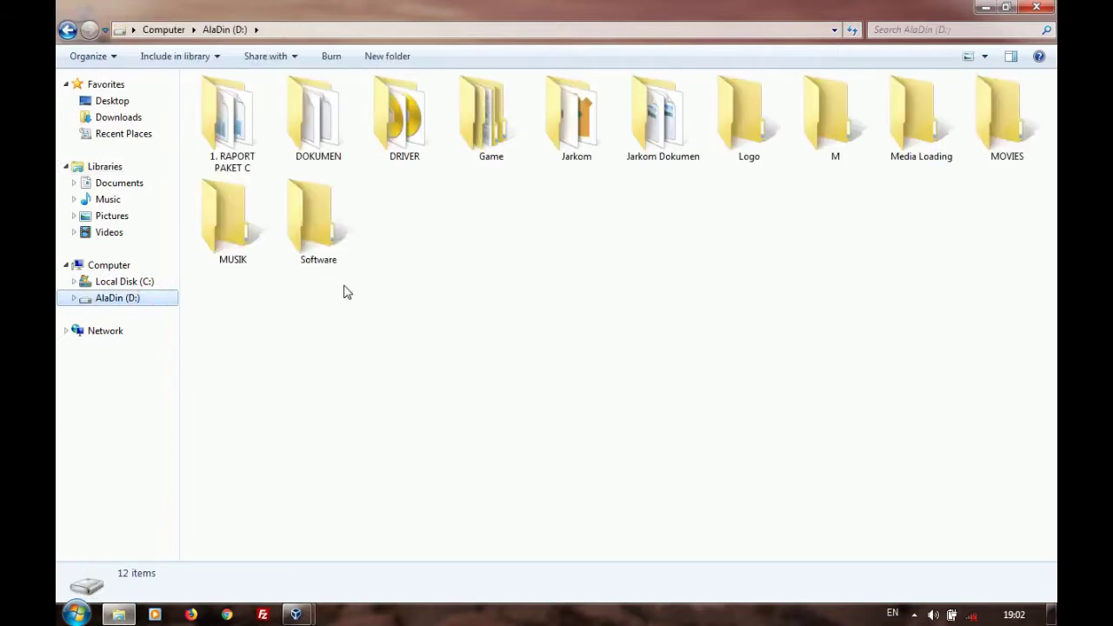
double_click(574, 149)
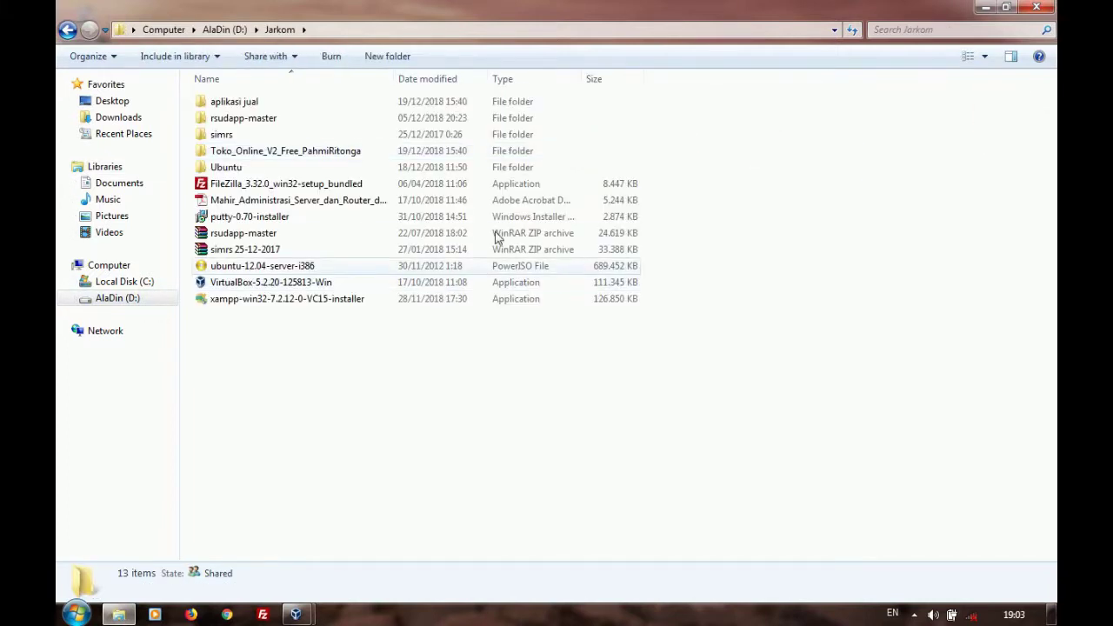
left_click(513, 184)
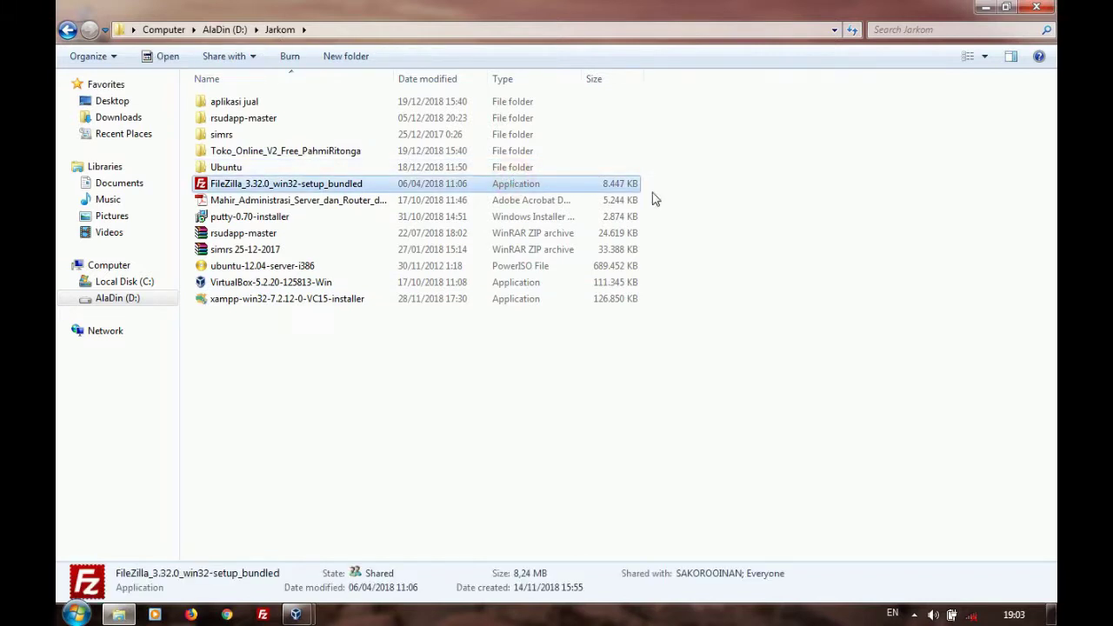
left_click(985, 55)
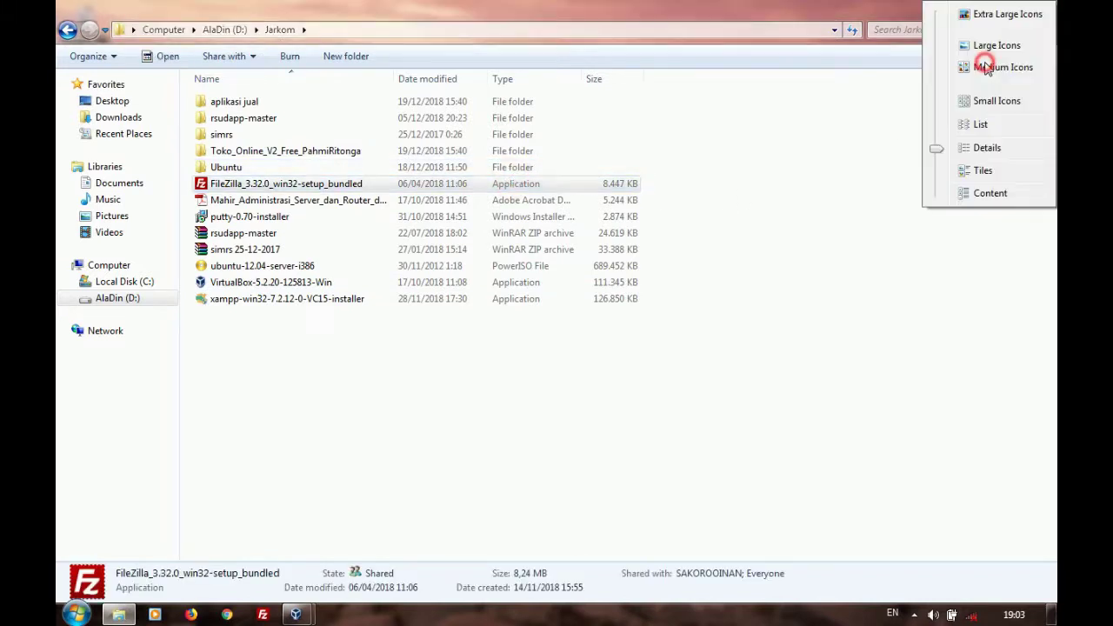
left_click(996, 45)
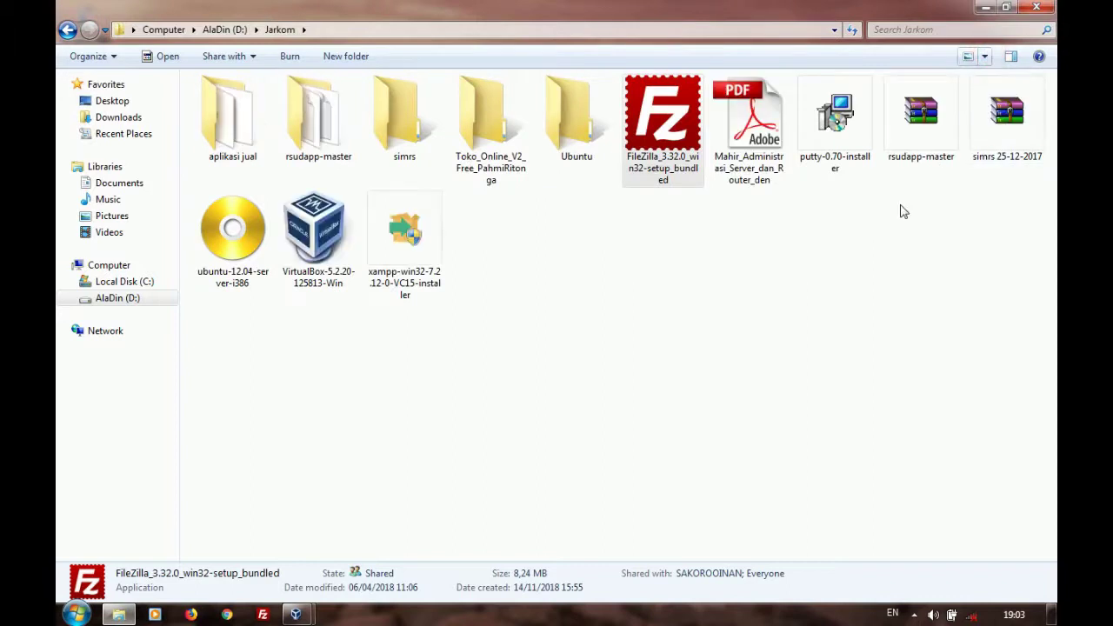
right_click(833, 252)
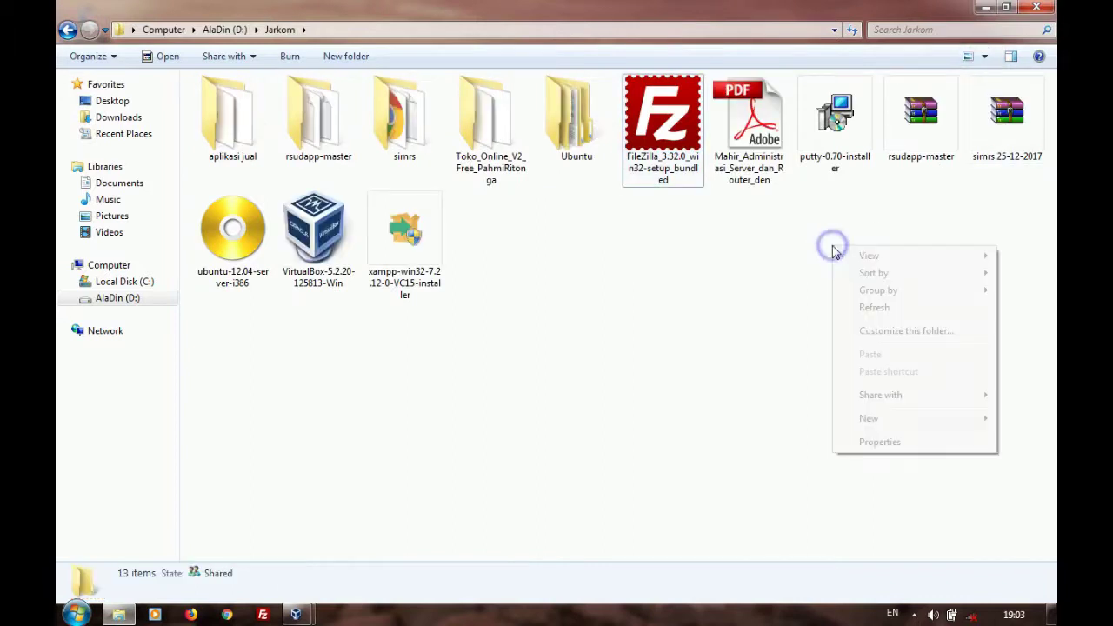
left_click(842, 307)
left_click(685, 146)
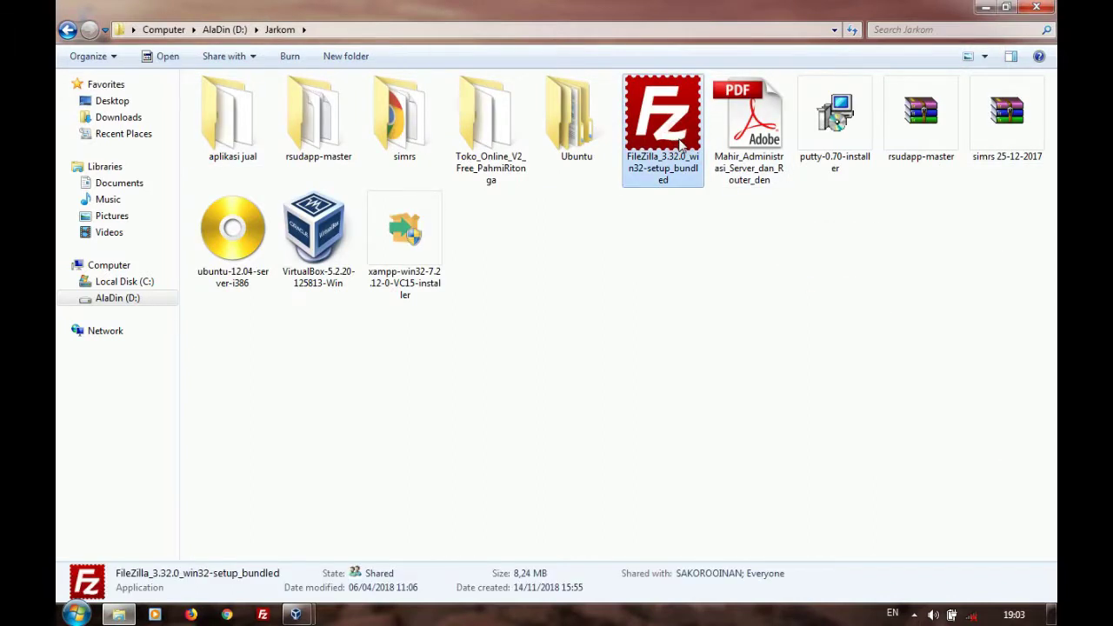
right_click(668, 158)
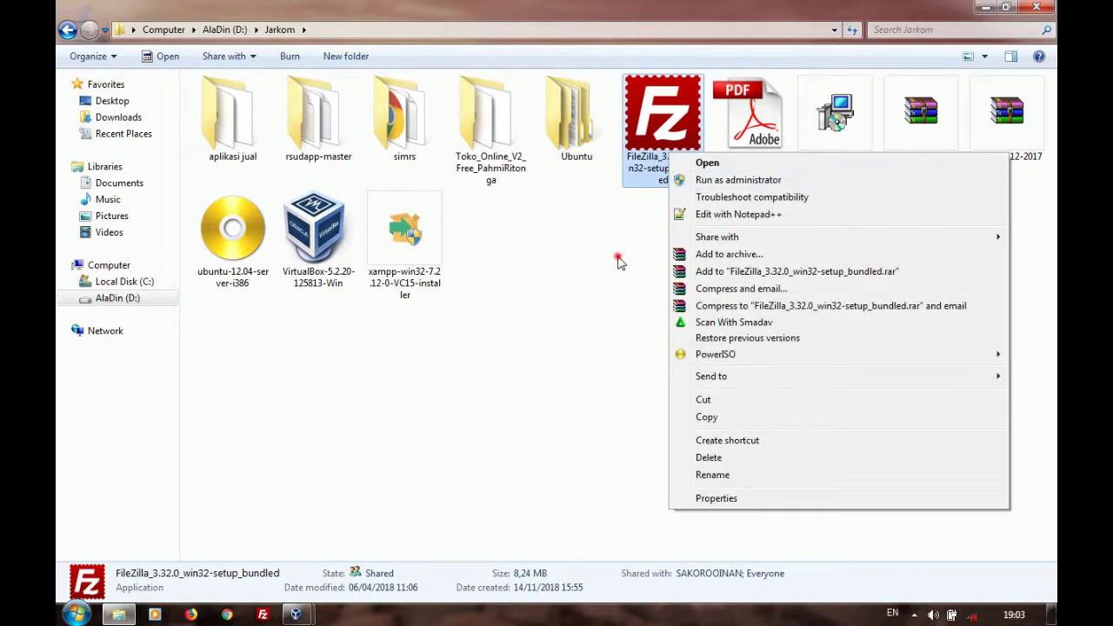
left_click(620, 263)
left_click(1036, 7)
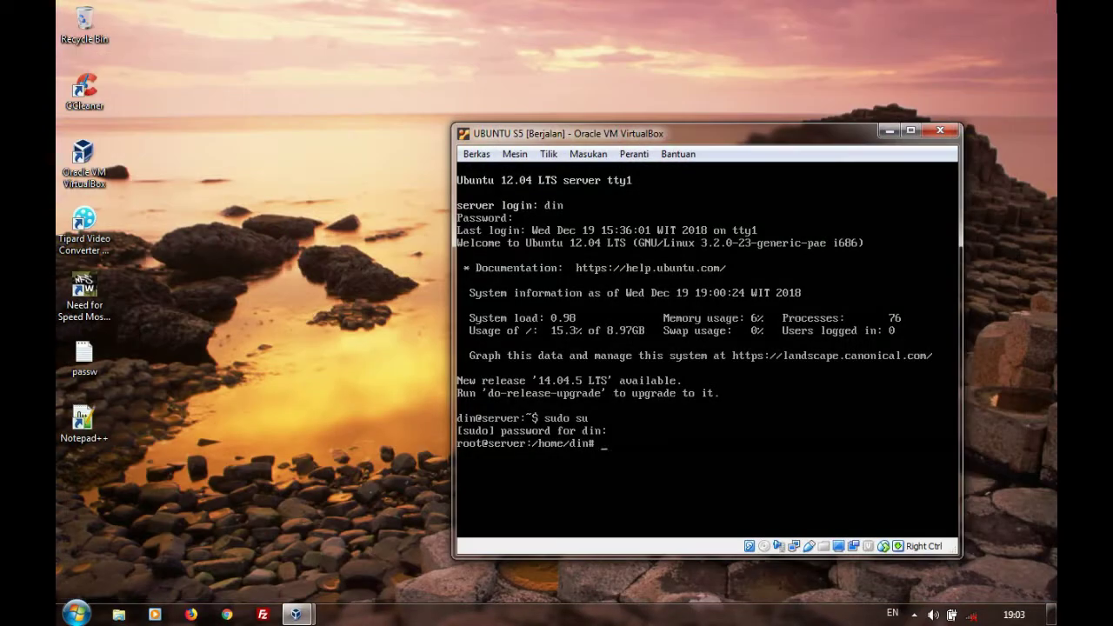
Bring up FileZilla, dismiss the update notice, and click through the Quickconnect host, username, password and port fields
left_click(263, 615)
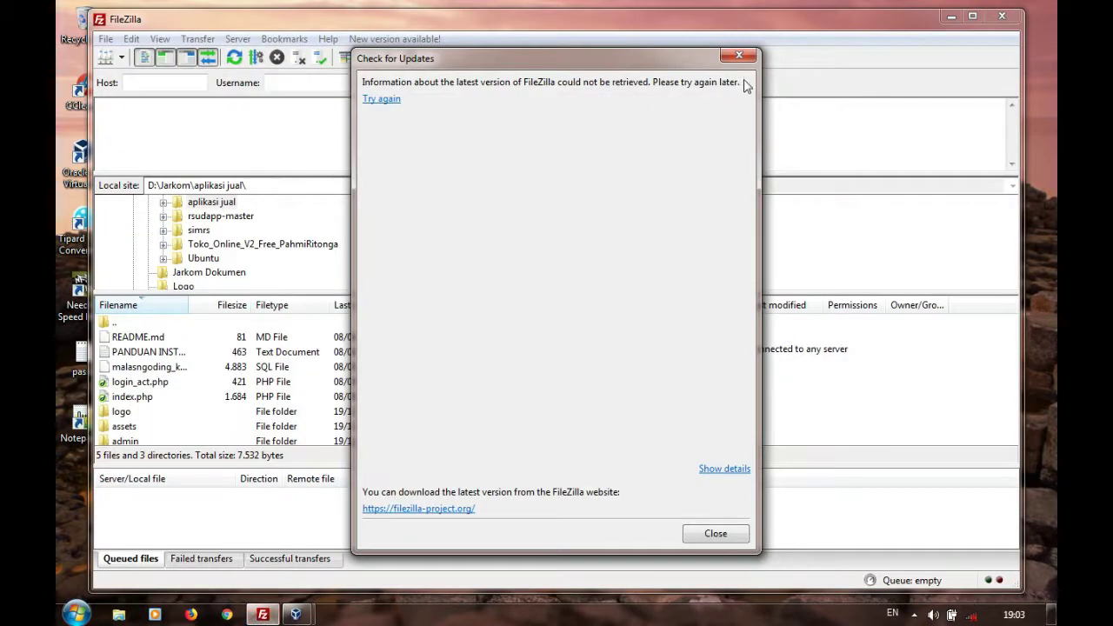
left_click(740, 57)
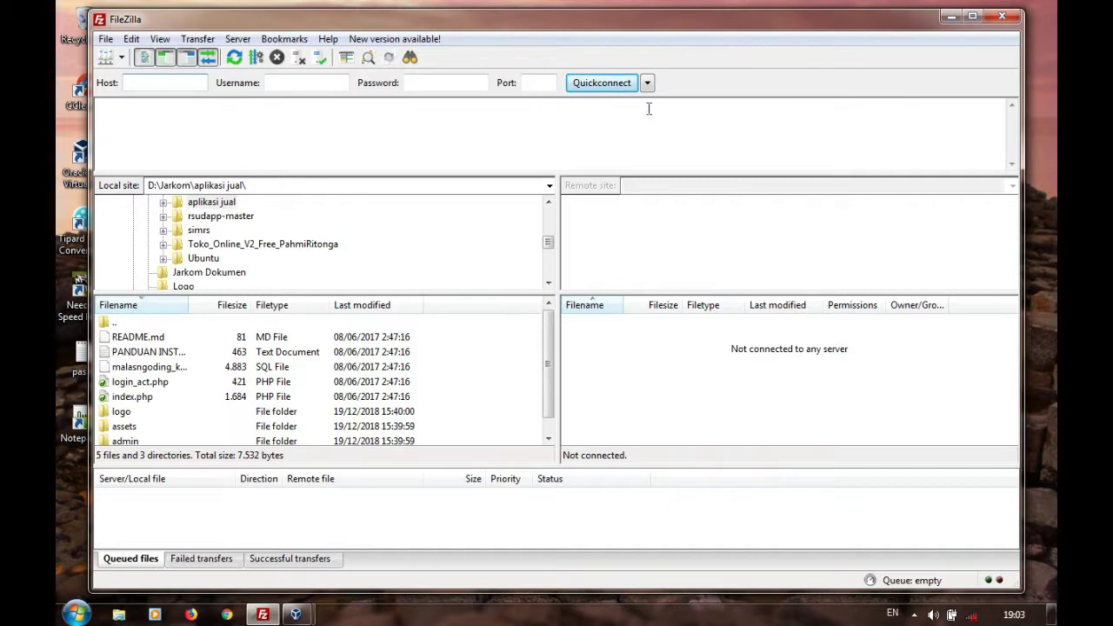
left_click(178, 83)
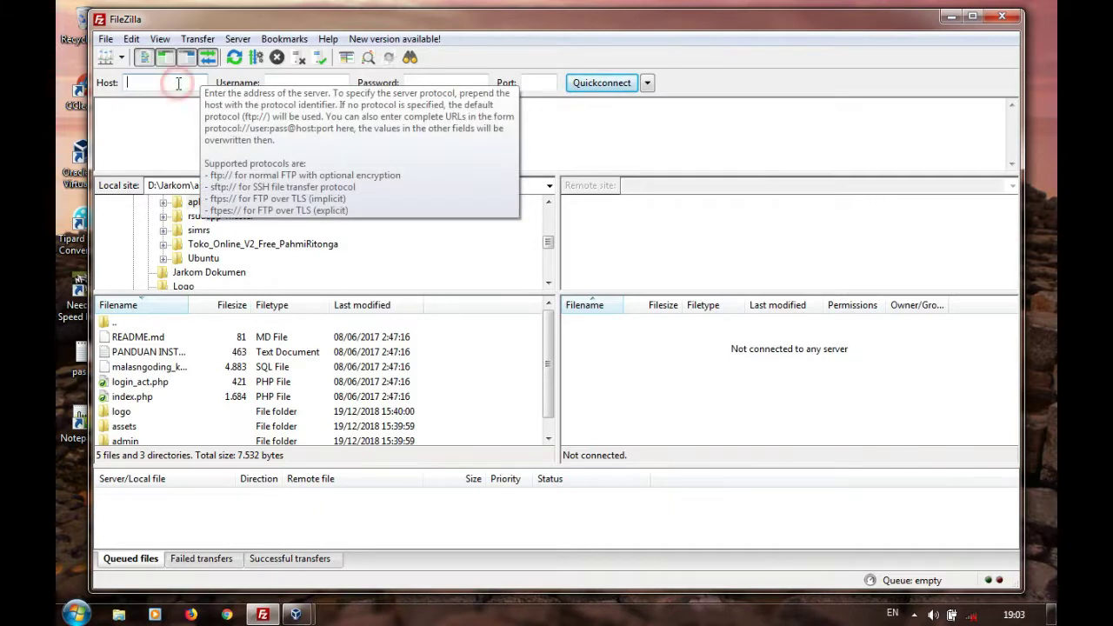
left_click(294, 81)
left_click(421, 83)
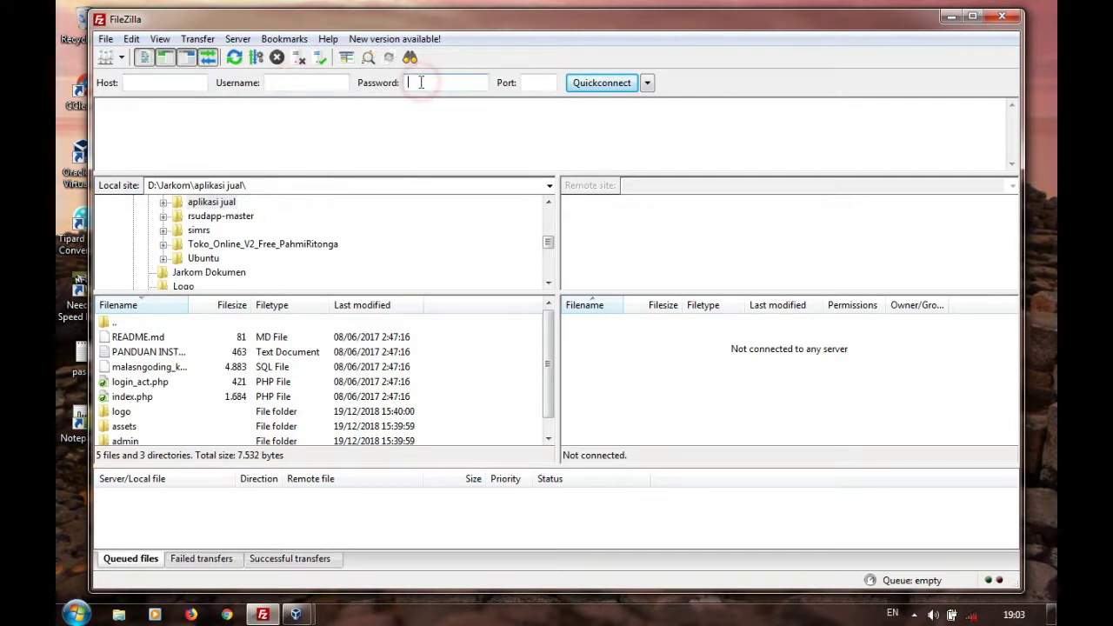
left_click(533, 83)
left_click(287, 85)
Run ifconfig on the Ubuntu server to find its address 192.168.2.113, then close FileZilla's update notice
mouse_move(296, 613)
left_click(339, 535)
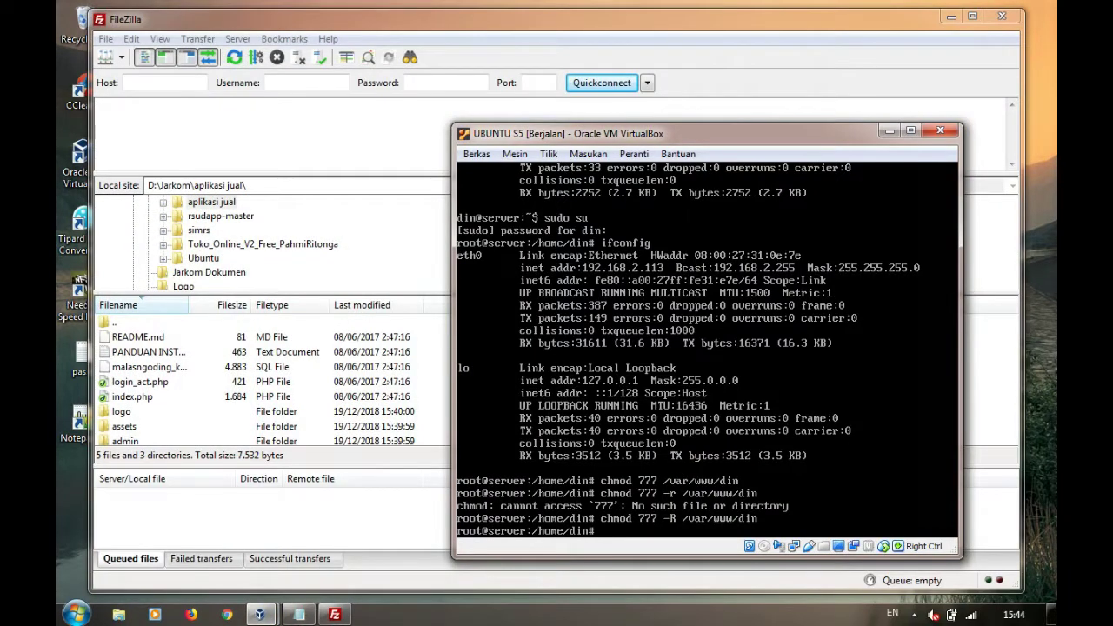
type("ifconf")
key("Return")
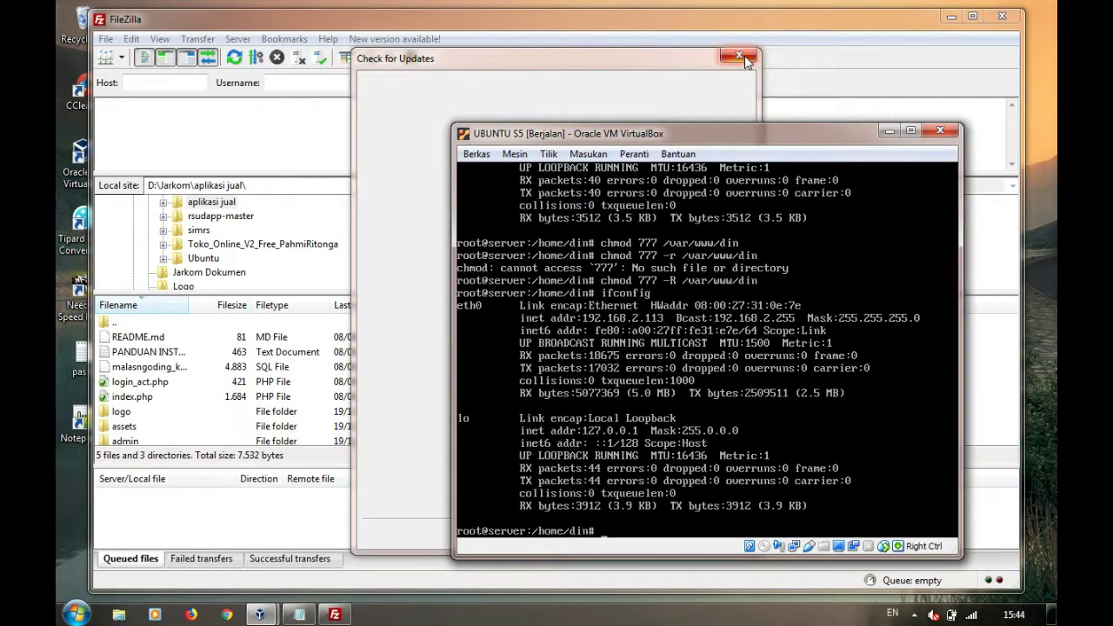
left_click(739, 55)
Quickconnect over SFTP to host 192.168.2.113 on port 22 with the server username and password
left_click(179, 82)
type("192.168.2.1143")
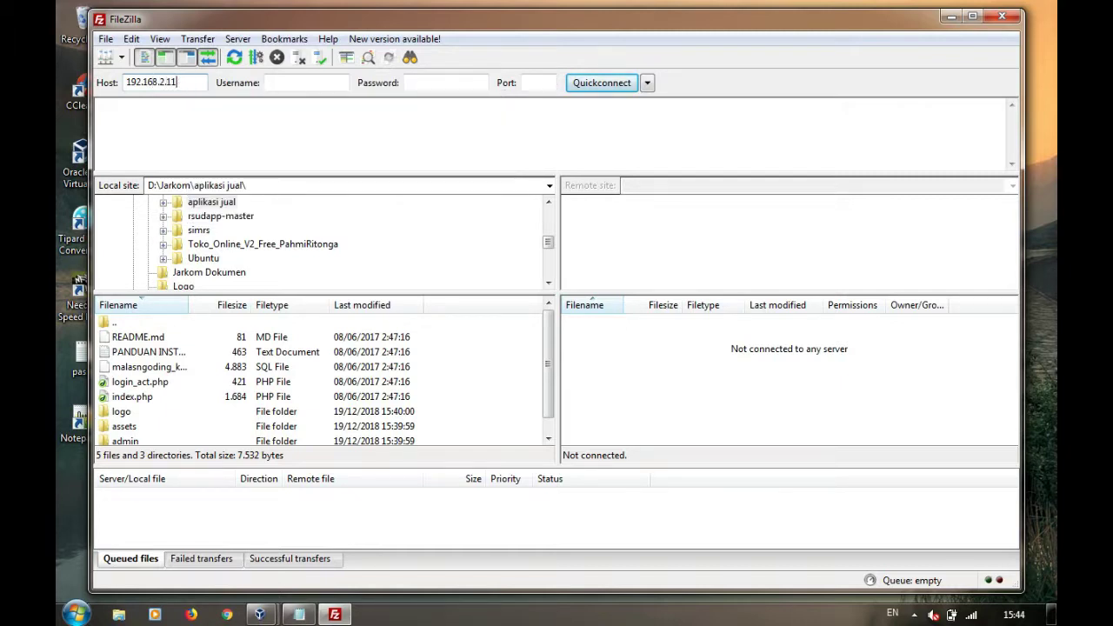
left_click(269, 84)
type("din")
left_click(452, 83)
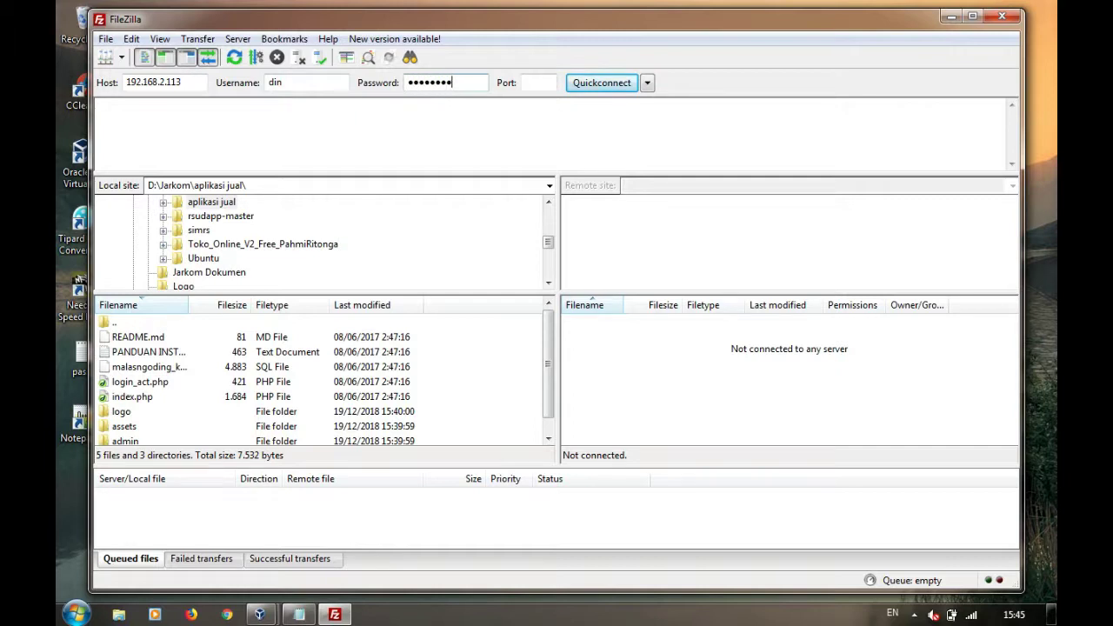
left_click(549, 82)
type("22")
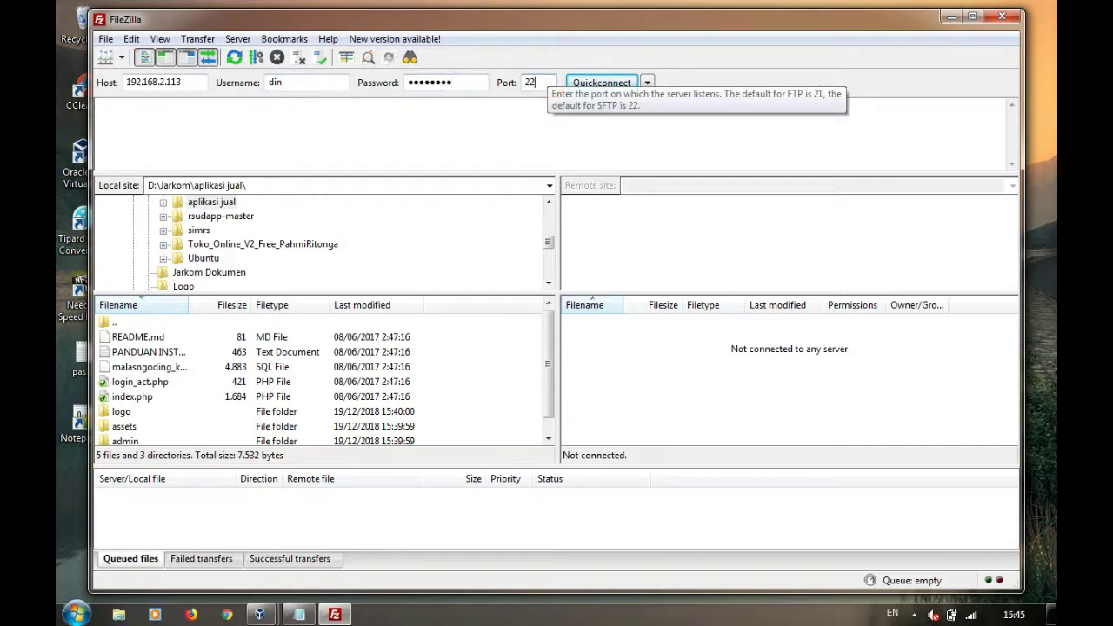
left_click(579, 84)
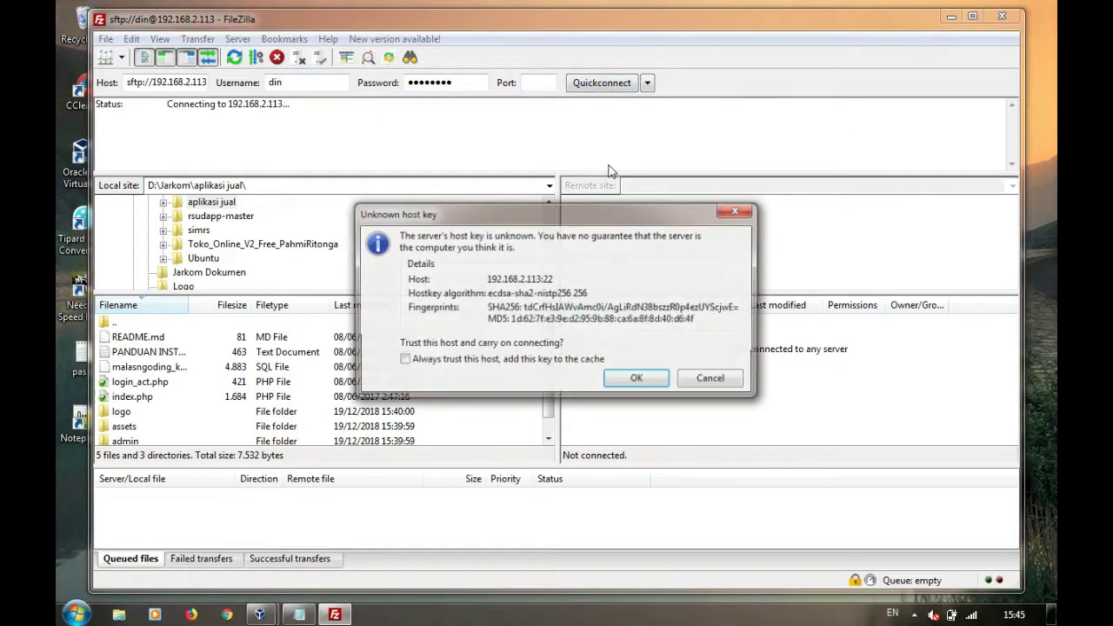
Accept the unknown host key to trust the server at 192.168.2.113
left_click(616, 379)
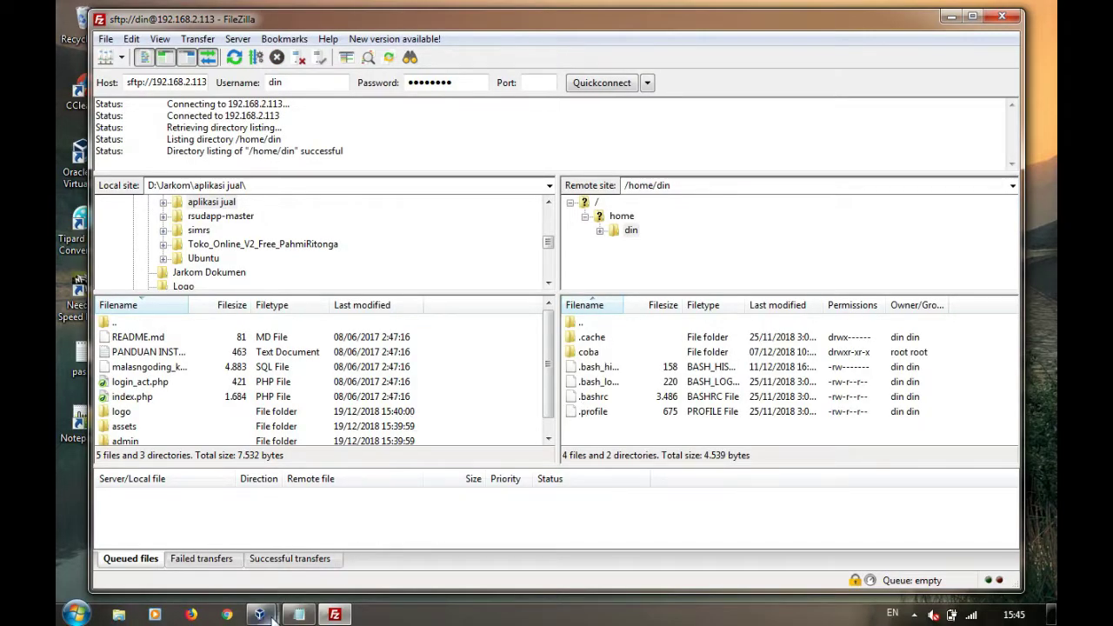
Create the directory /var/www/zzz on the Ubuntu server with mkdir
mouse_move(261, 614)
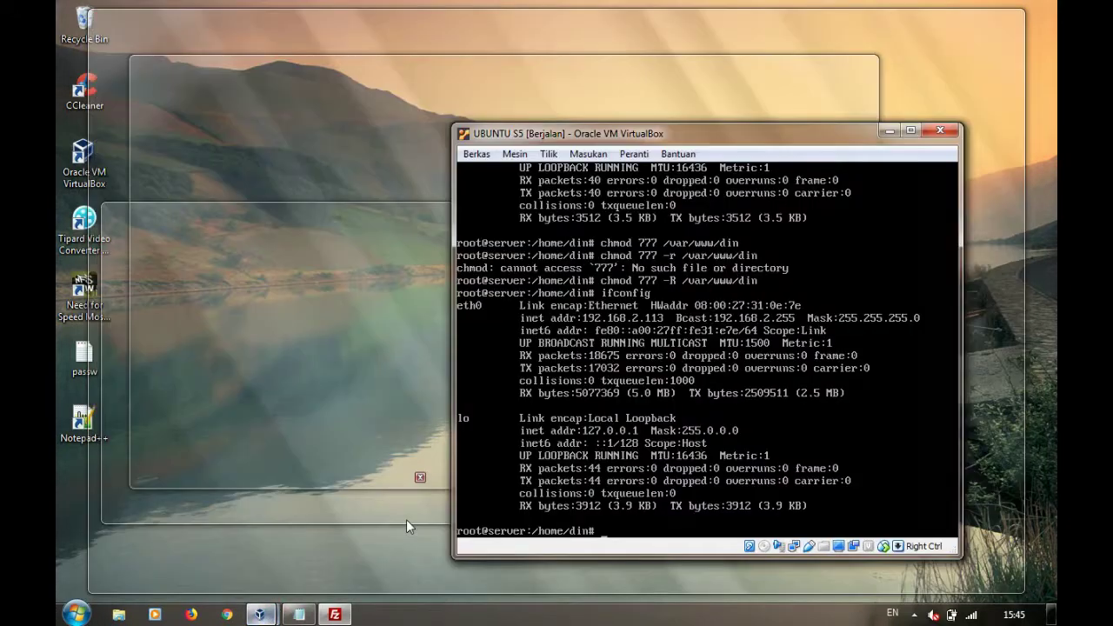
left_click(406, 519)
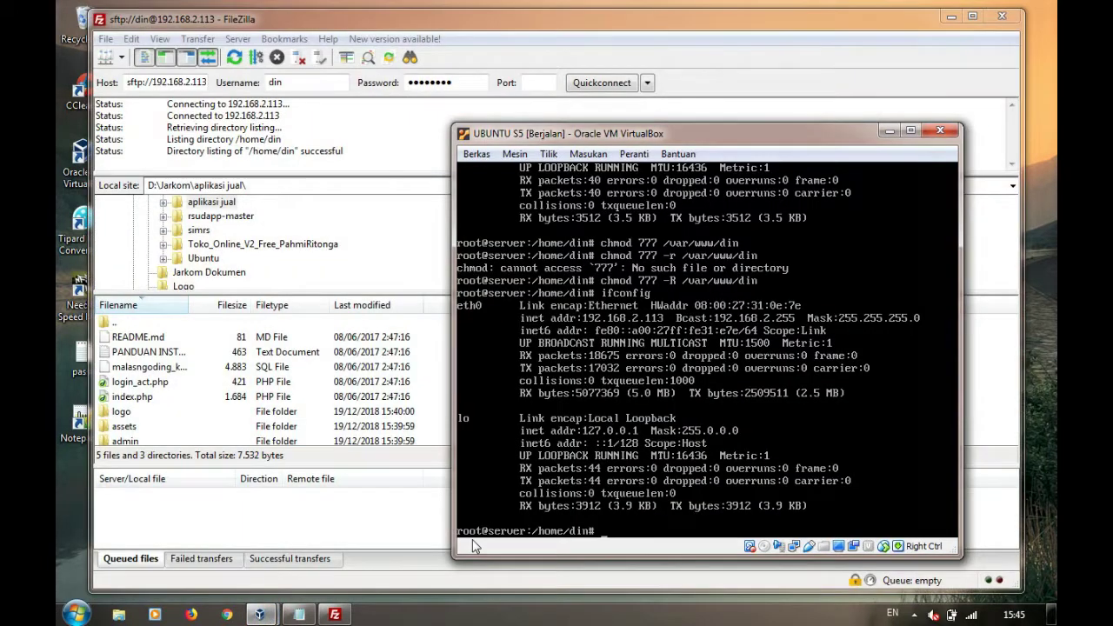
type("mkdir /var/www/")
type("zzz")
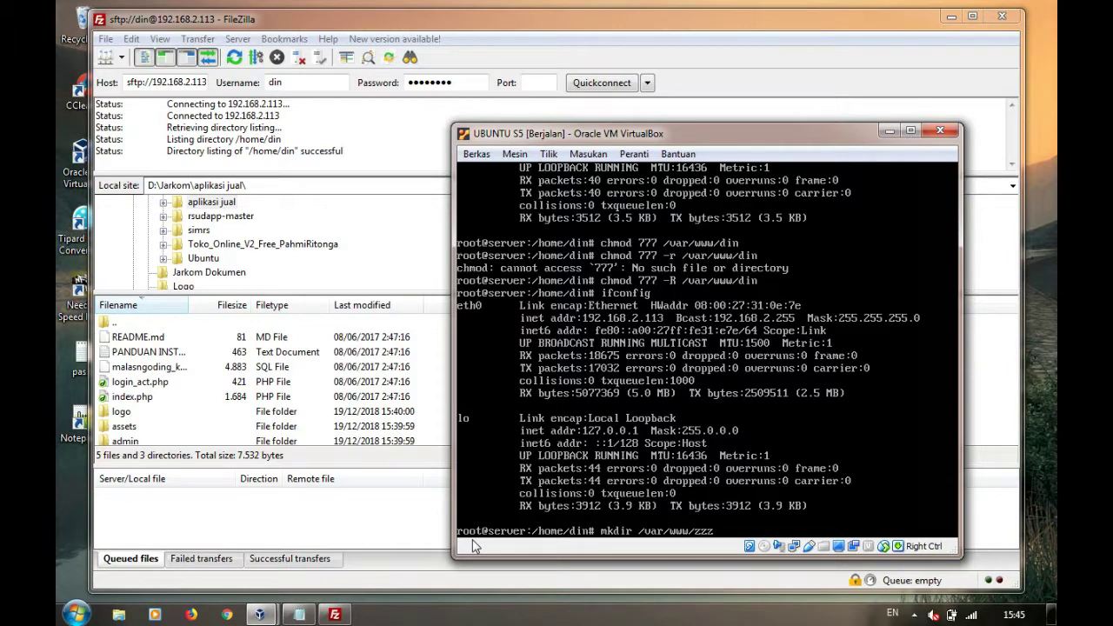
key("Return")
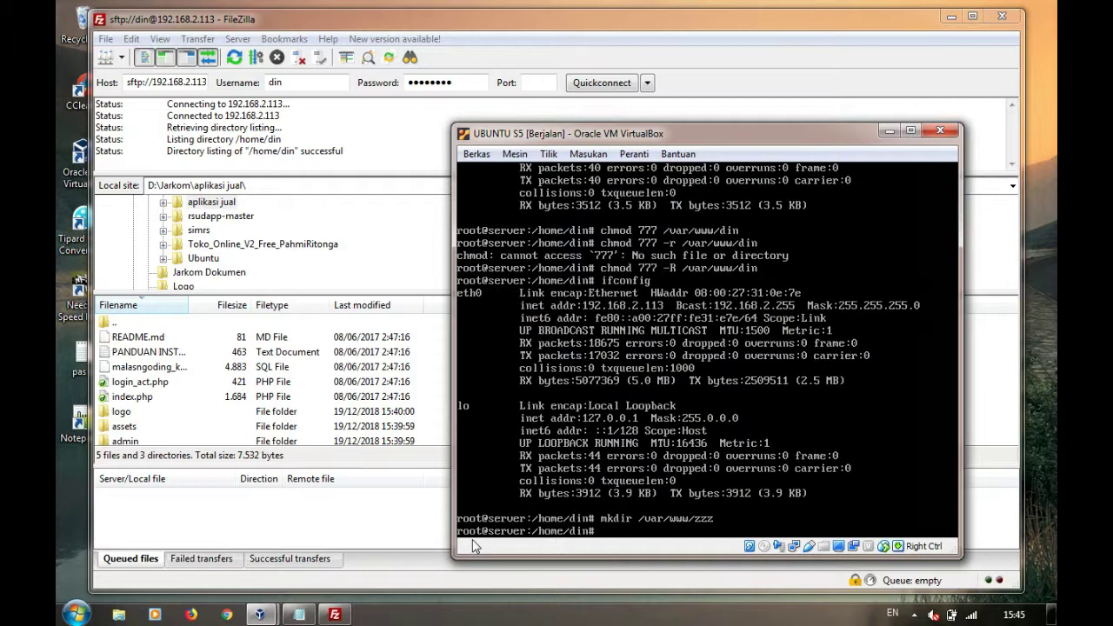
In FileZilla's remote pane, go from the home folder up to root and down into /var/www/zzz
left_click(335, 615)
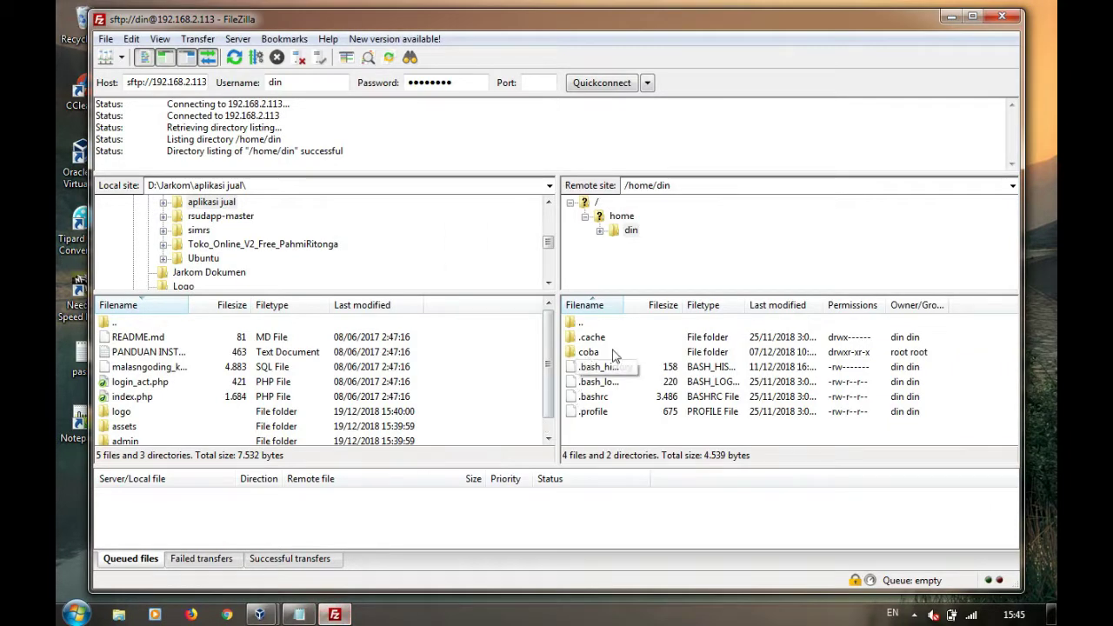
left_click(602, 230)
left_click(585, 216)
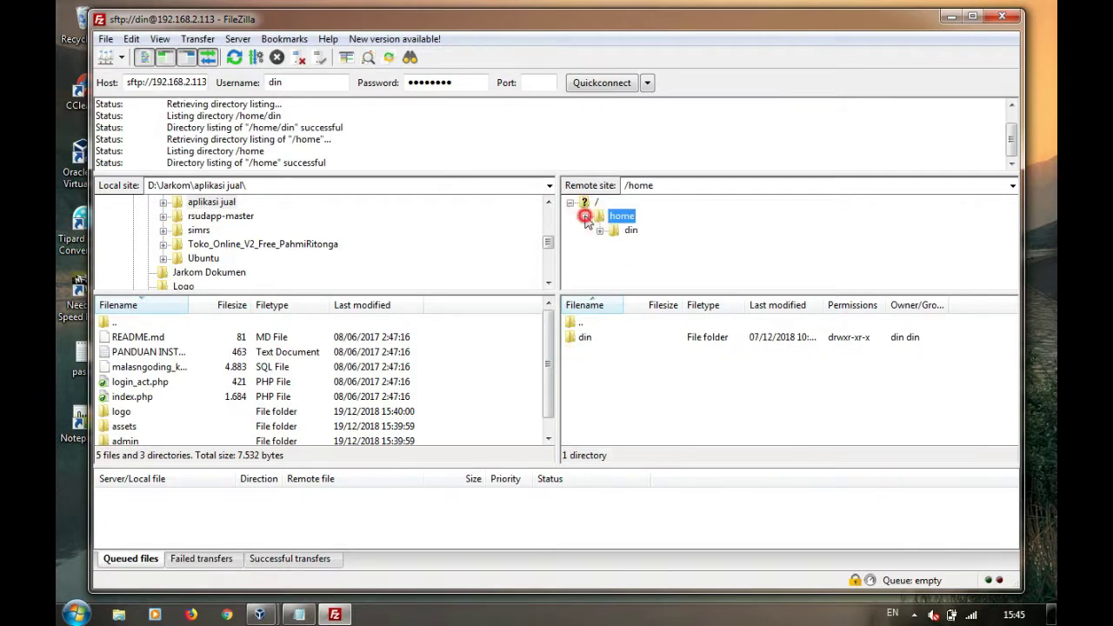
left_click(571, 204)
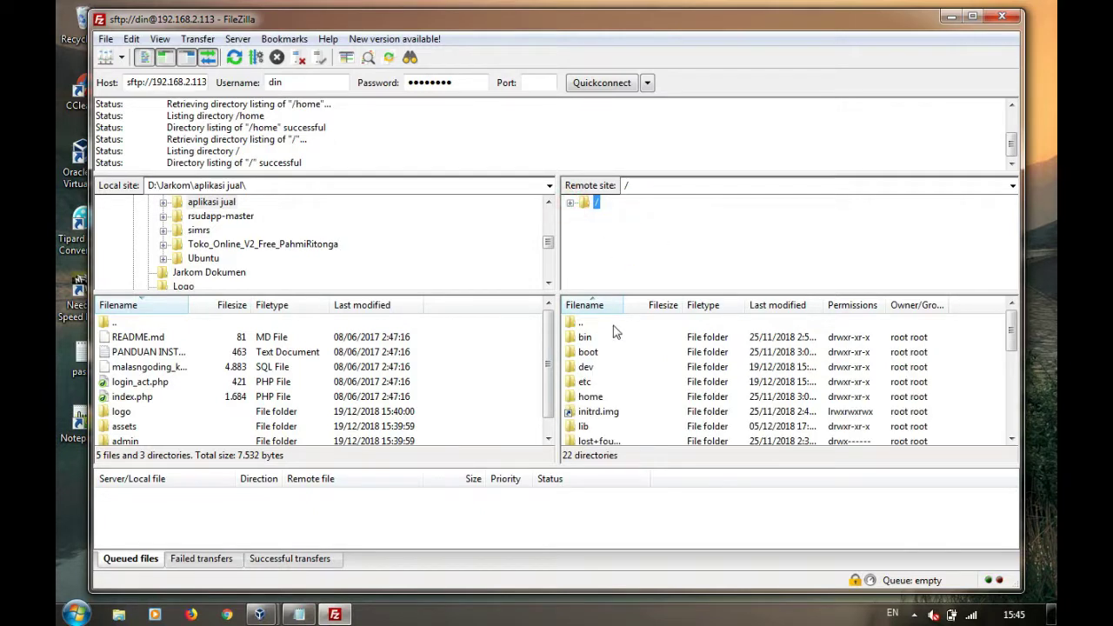
left_click(619, 427)
key("Down")
key("Down")
key("Down")
key("Down")
key("Down")
key("Down")
key("Down")
key("Down")
key("Down")
key("Down")
key("Down")
key("Down")
key("Down")
key("Down")
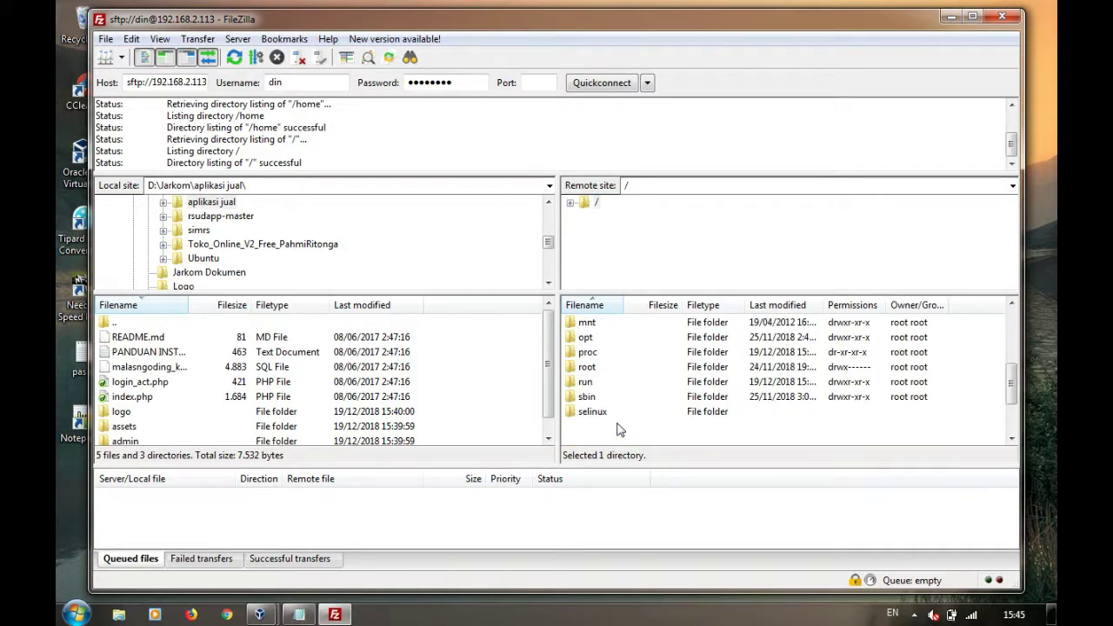
key("Return")
key("Down")
key("Down")
key("Down")
key("Down")
key("Down")
key("Down")
key("Down")
key("Down")
key("Down")
key("Down")
key("Down")
key("Down")
key("Down")
key("Down")
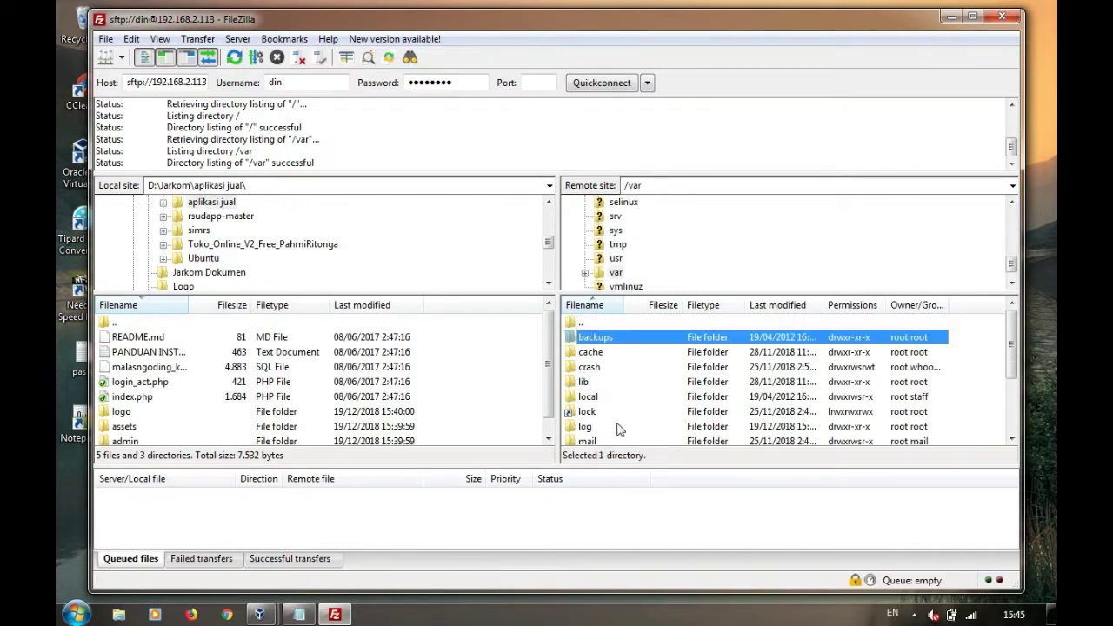
key("Return")
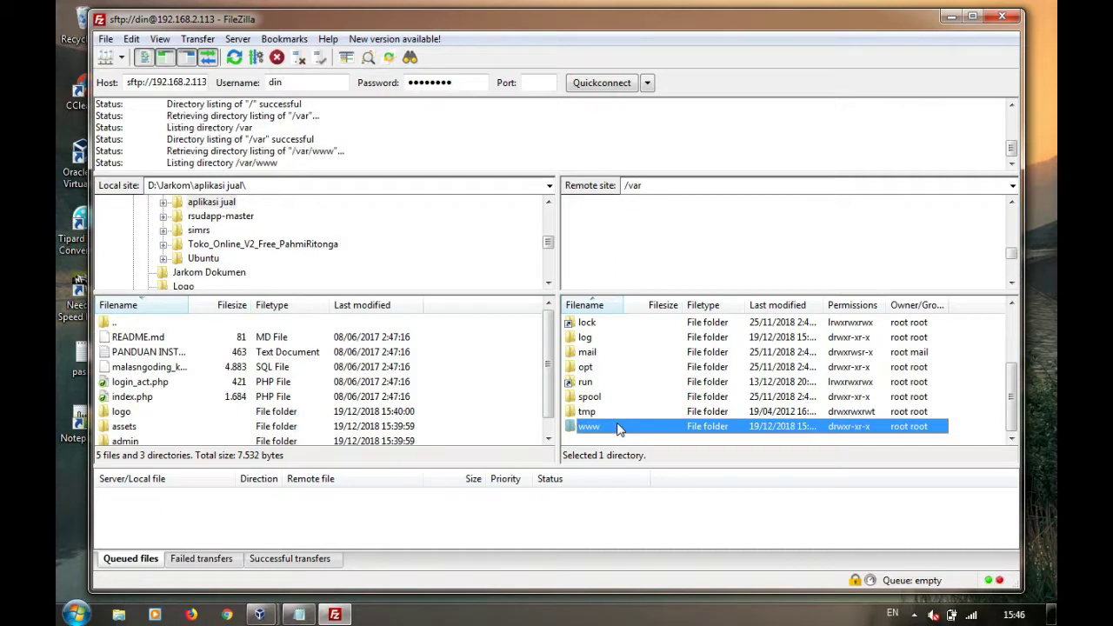
key("Down")
key("Down")
key("Down")
key("Down")
key("Up")
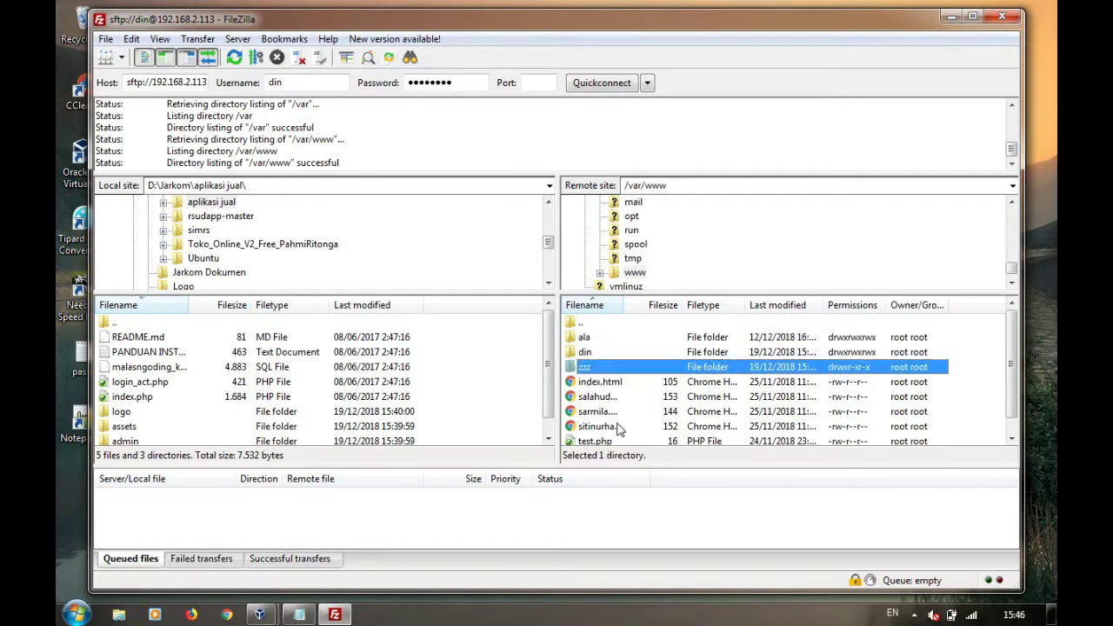
key("Return")
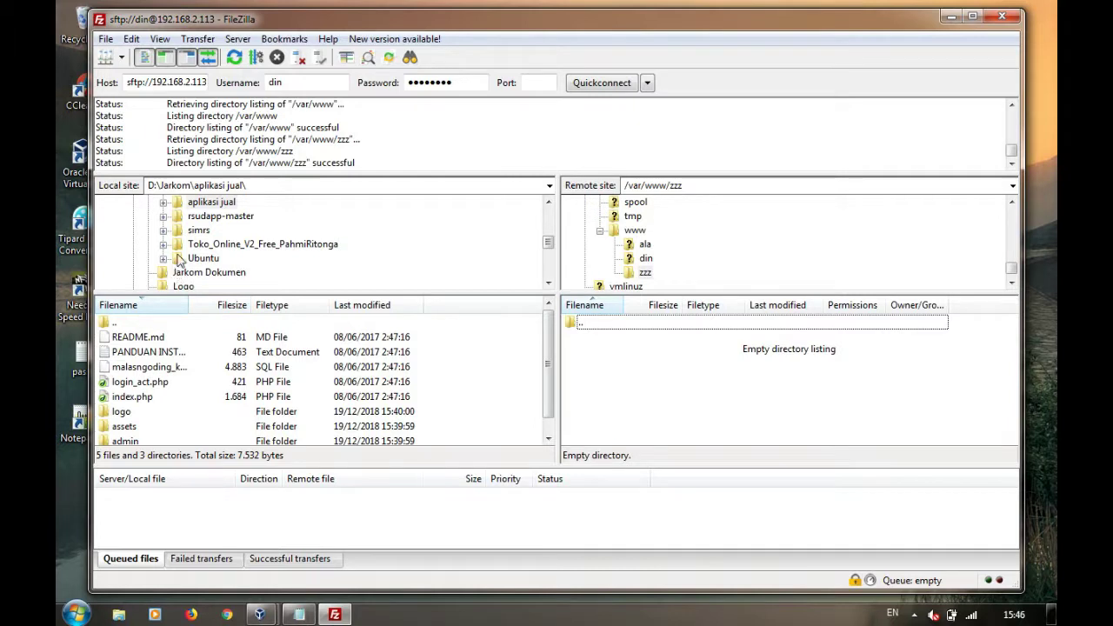
Queue an upload of all aplikasi jual files to /var/www/zzz, then stop and remove all transfers
left_click(178, 203)
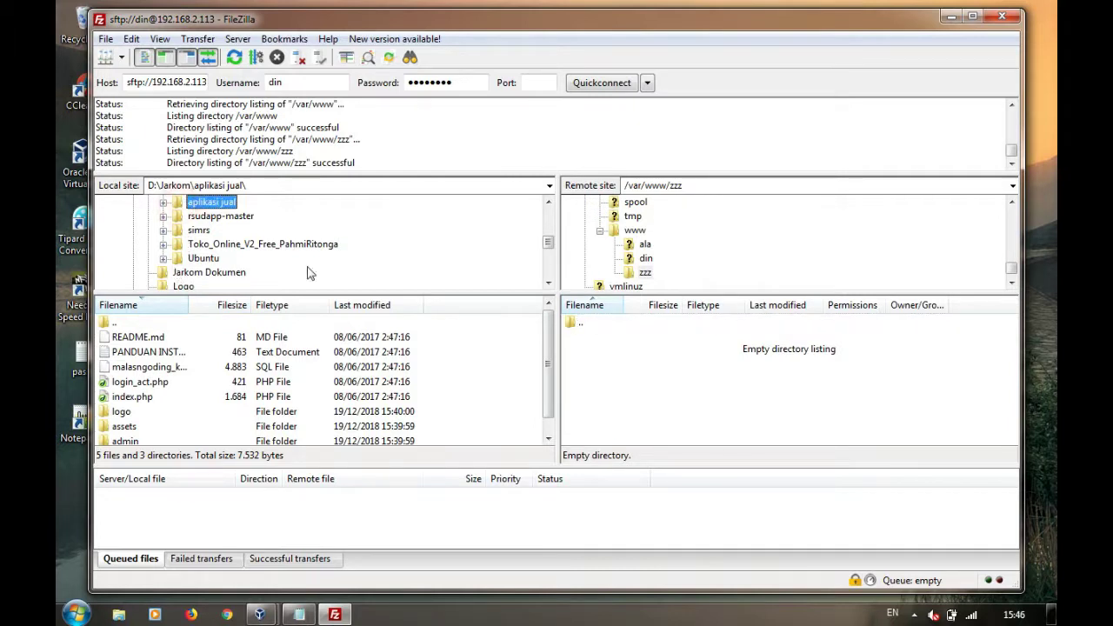
left_click(549, 202)
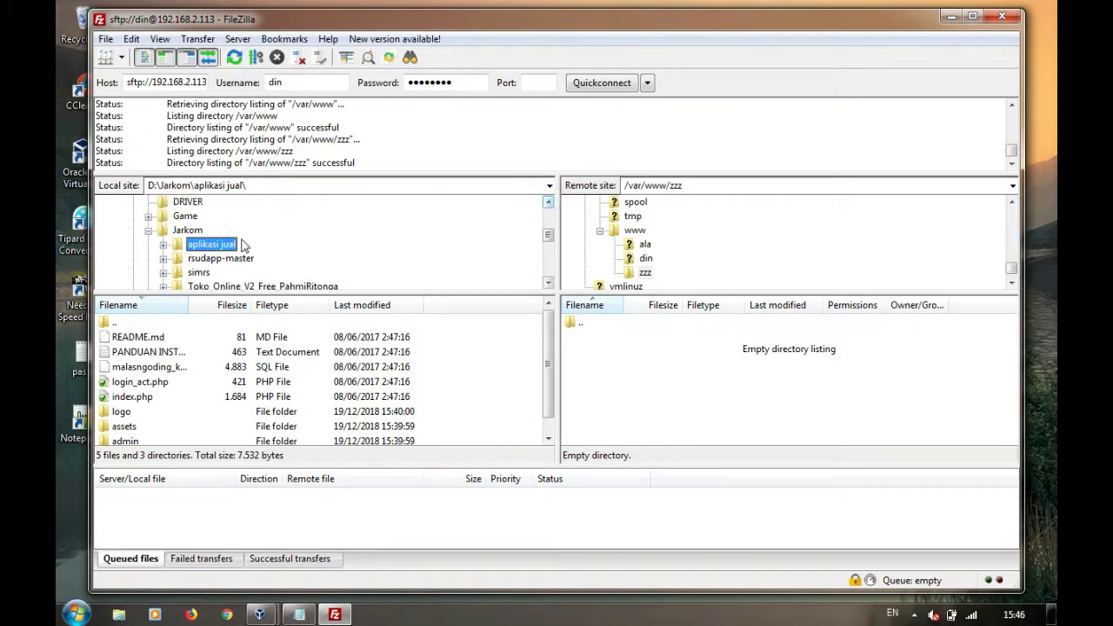
double_click(178, 246)
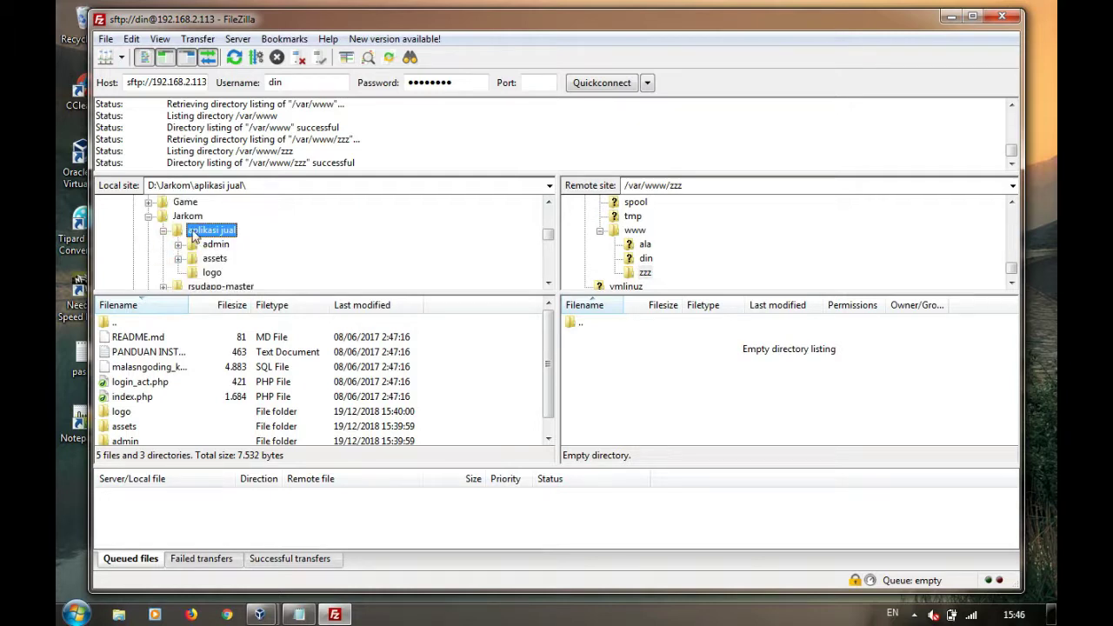
left_click(162, 368)
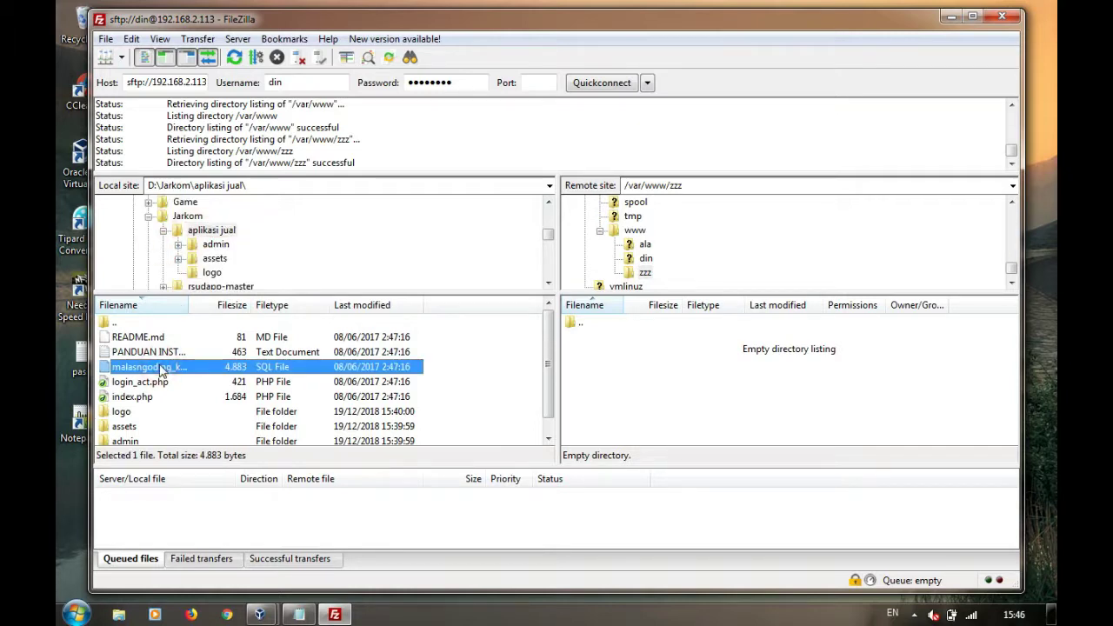
key("ctrl+a")
right_click(159, 365)
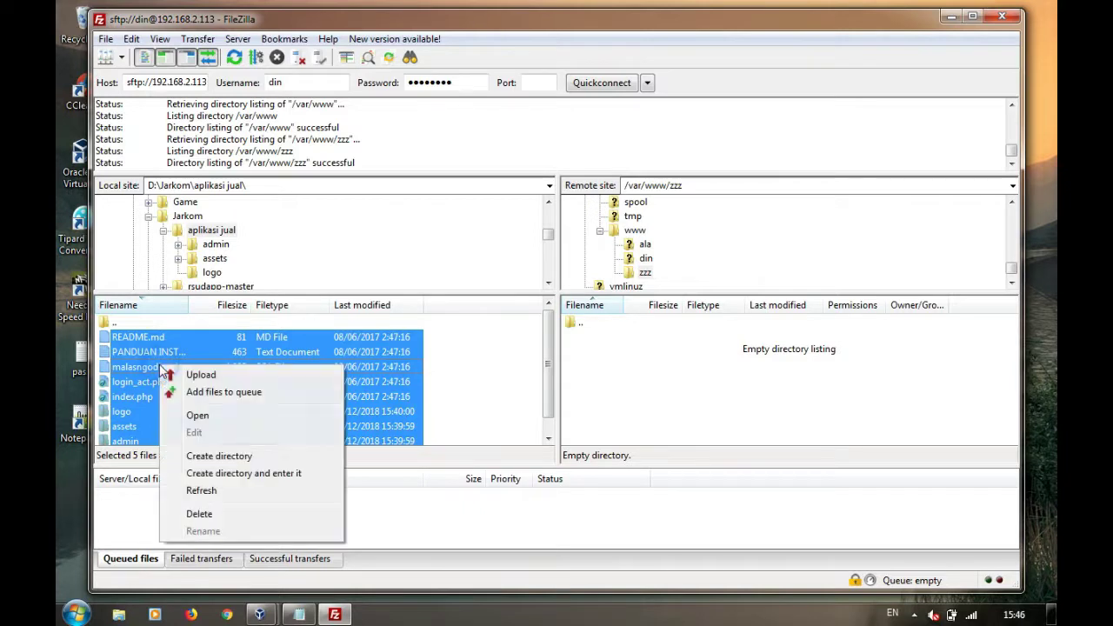
left_click(172, 376)
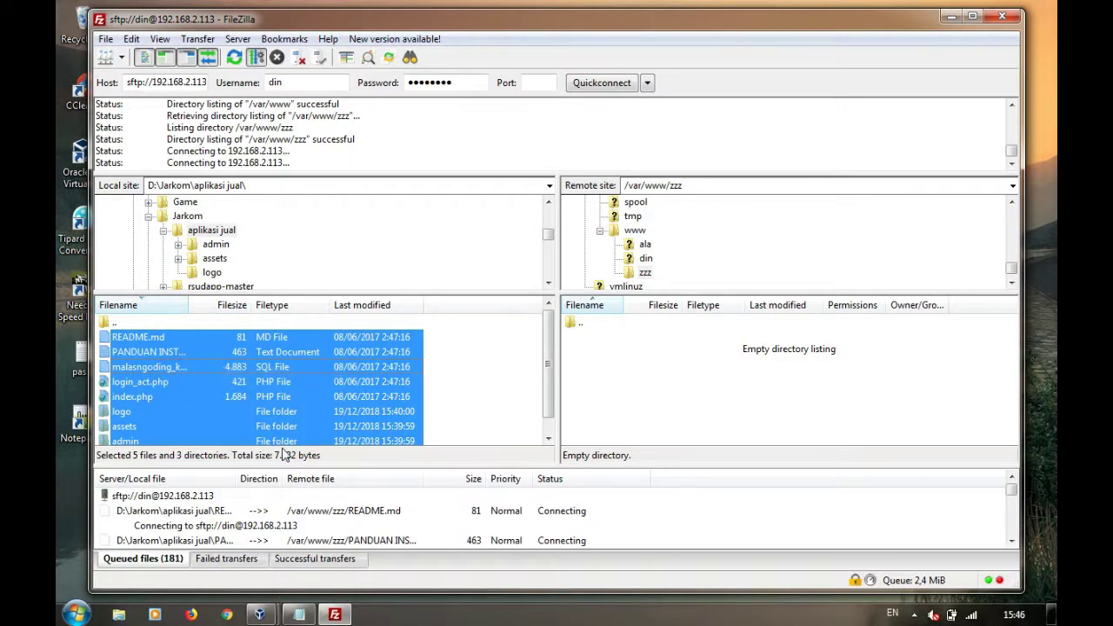
right_click(691, 503)
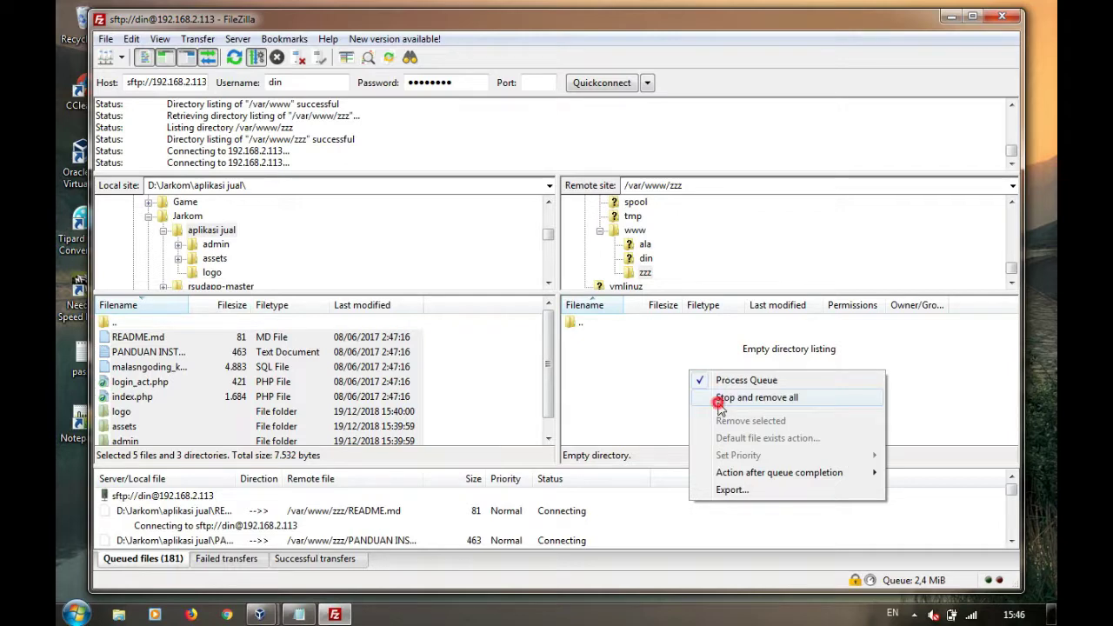
left_click(720, 400)
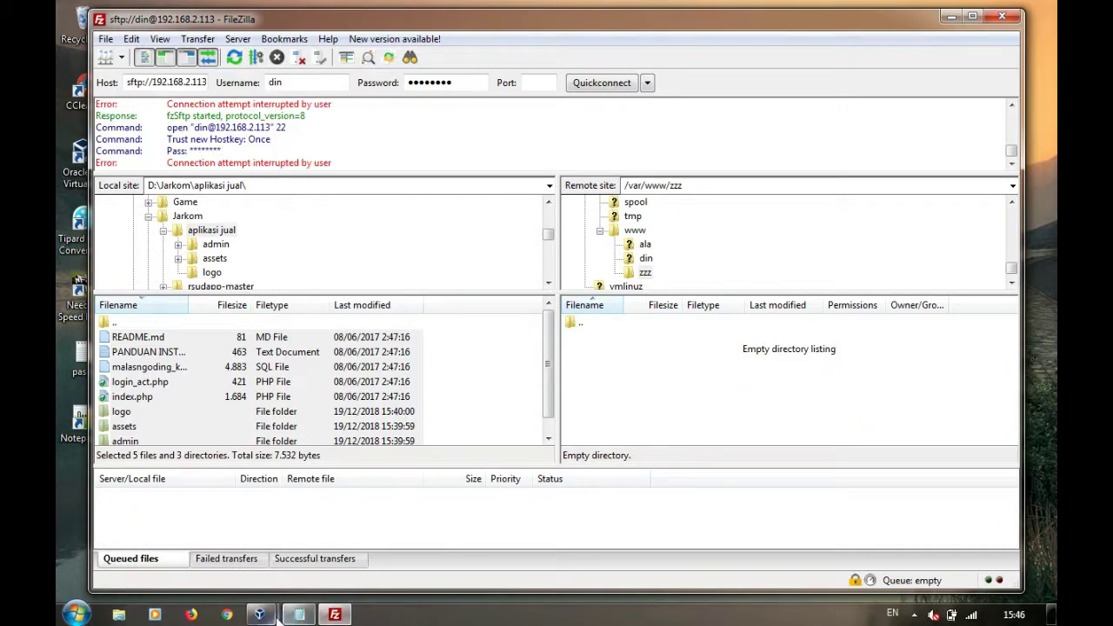
Run chmod 777 -R /var/www/zzz on the Ubuntu server, then return to FileZilla
mouse_move(270, 615)
left_click(418, 531)
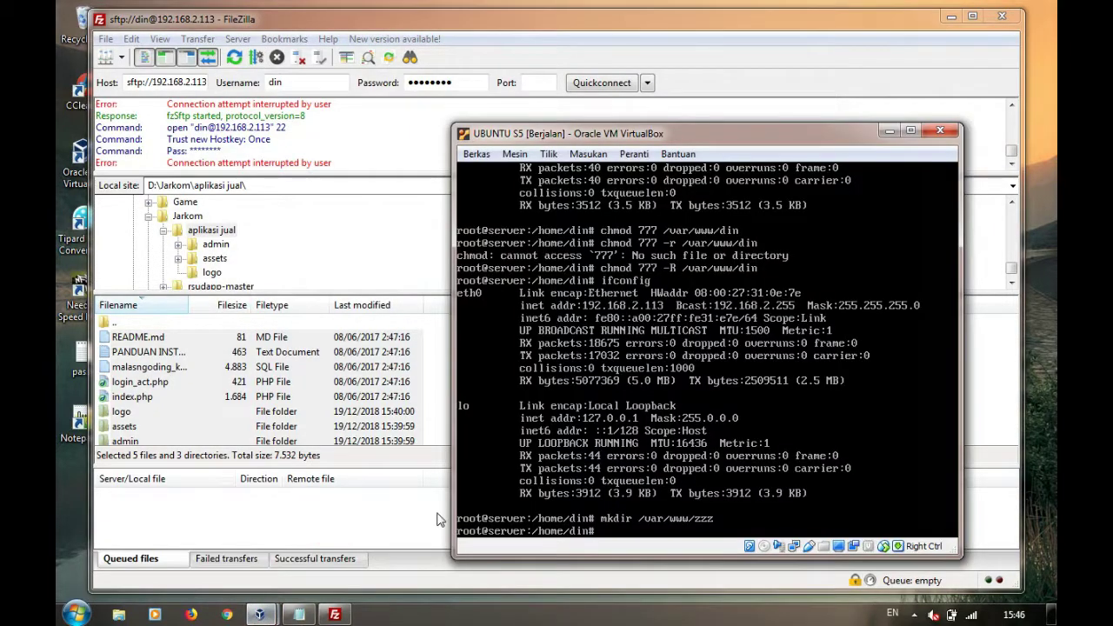
type("chmod 777 -R /var/www")
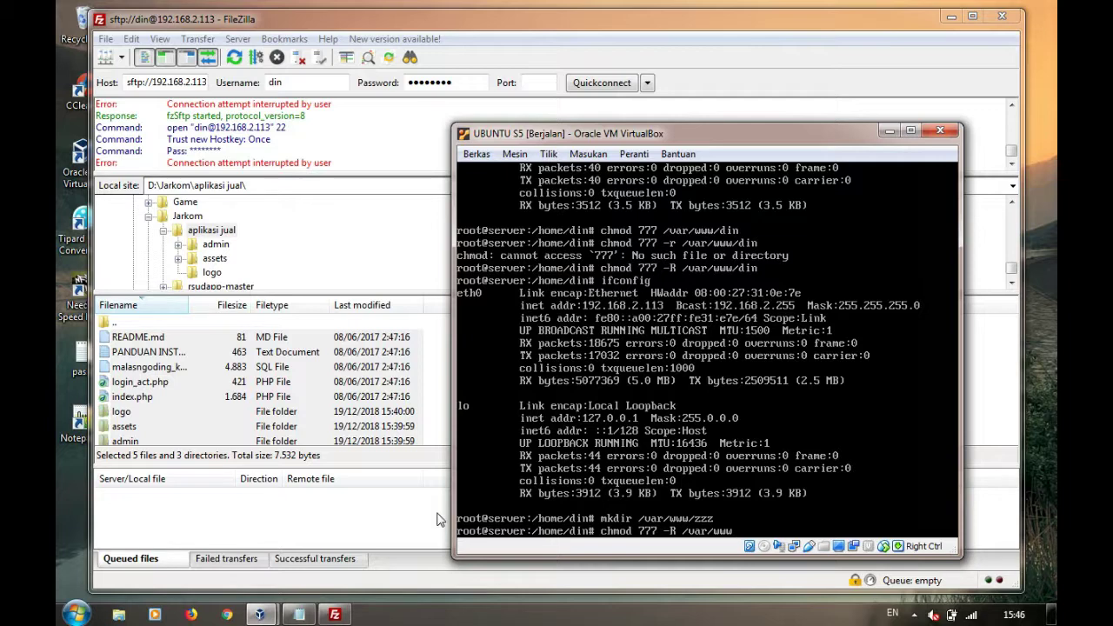
type("/zzz")
key("Return")
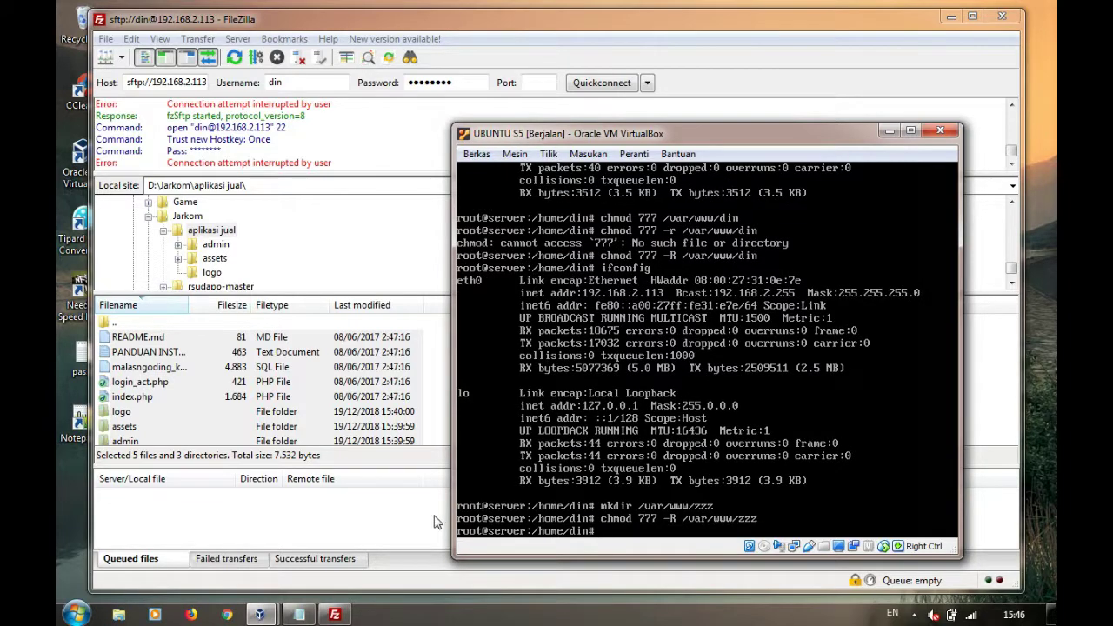
left_click(337, 616)
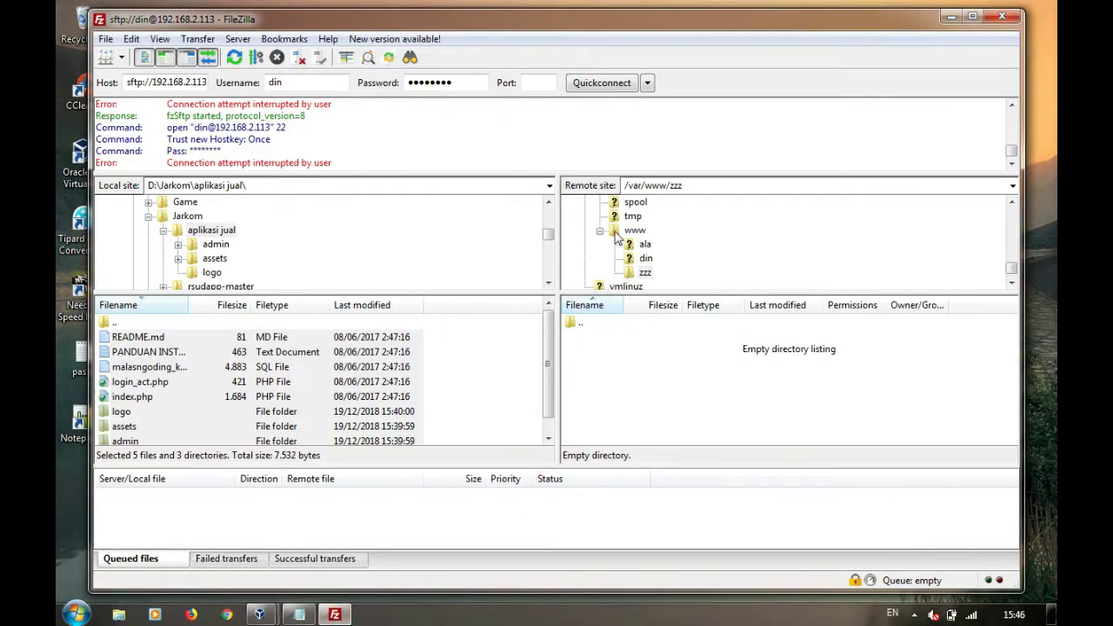
Upload all aplikasi jual files into /var/www/zzz (181 successful transfers), then open Chrome
left_click(643, 272)
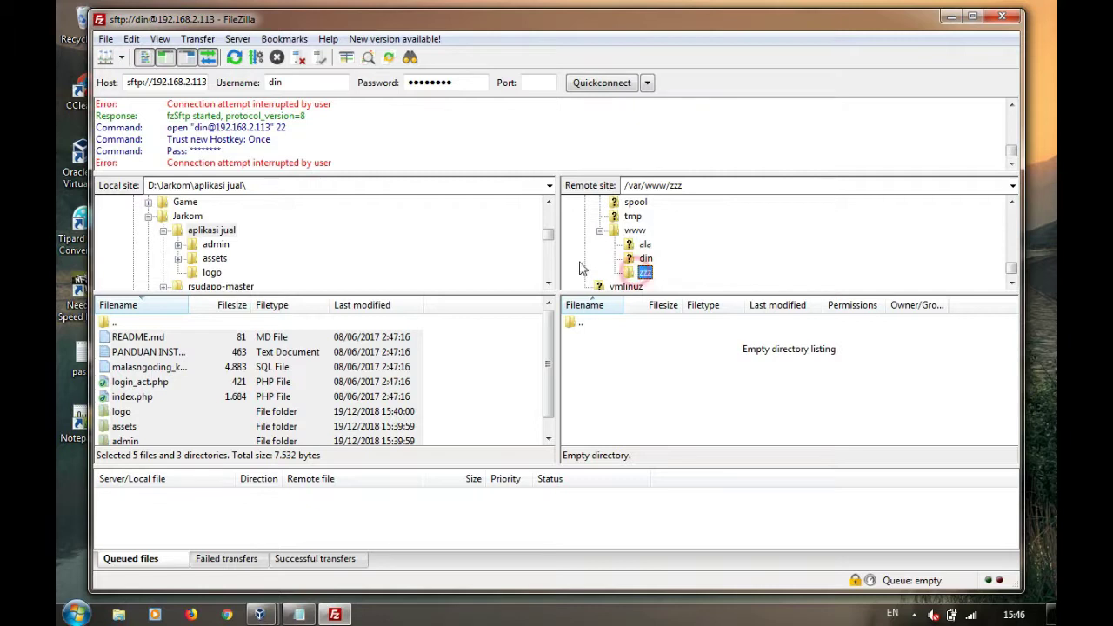
left_click(401, 339)
key("ctrl+a")
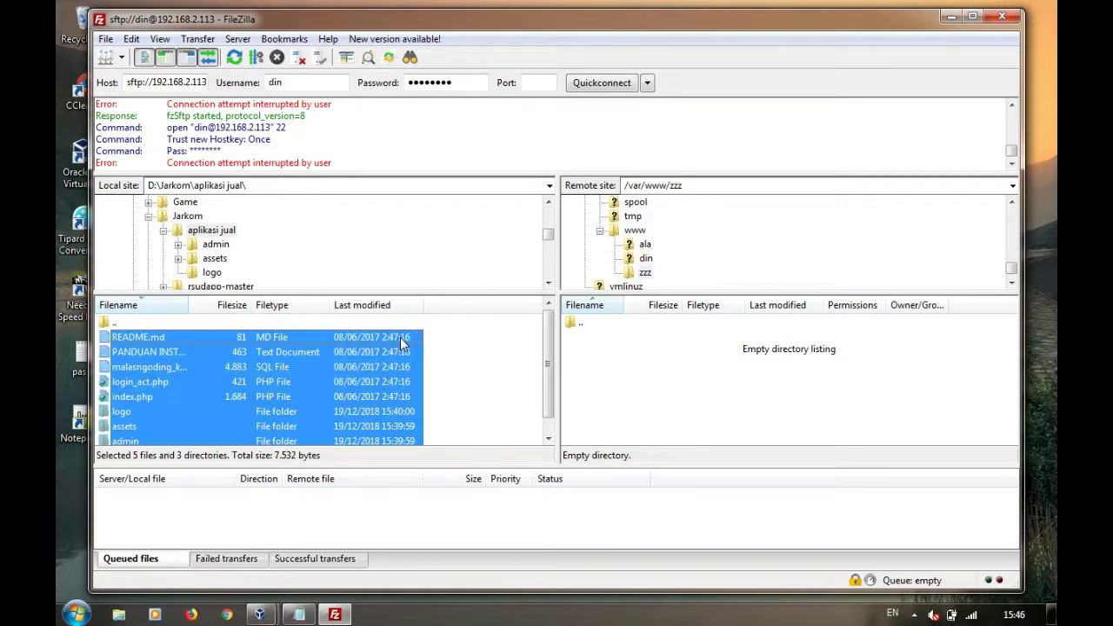
right_click(401, 342)
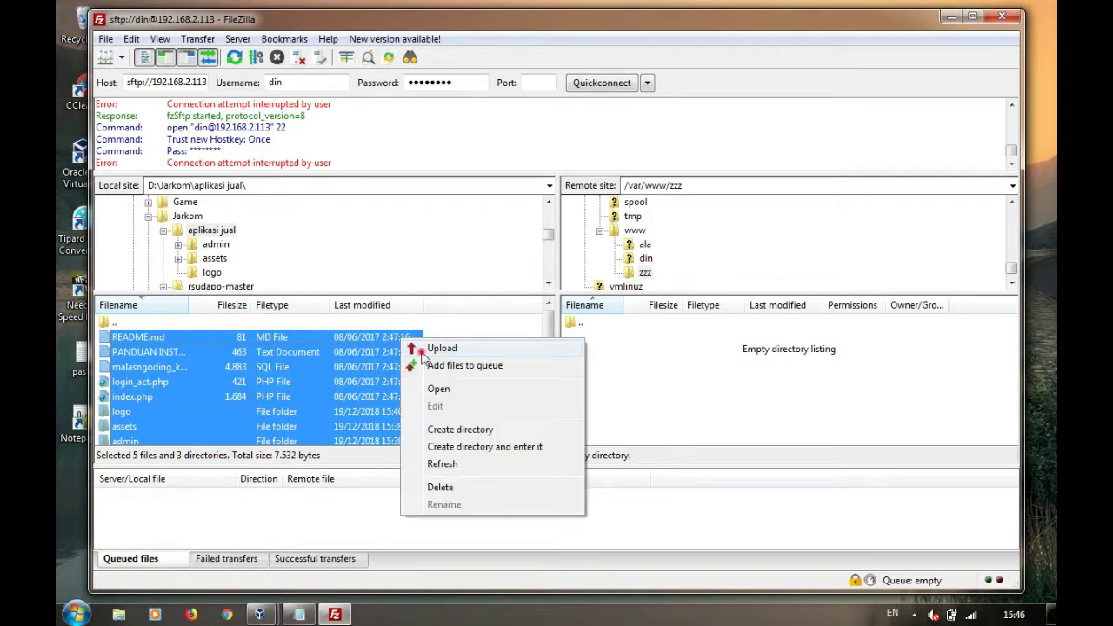
left_click(423, 351)
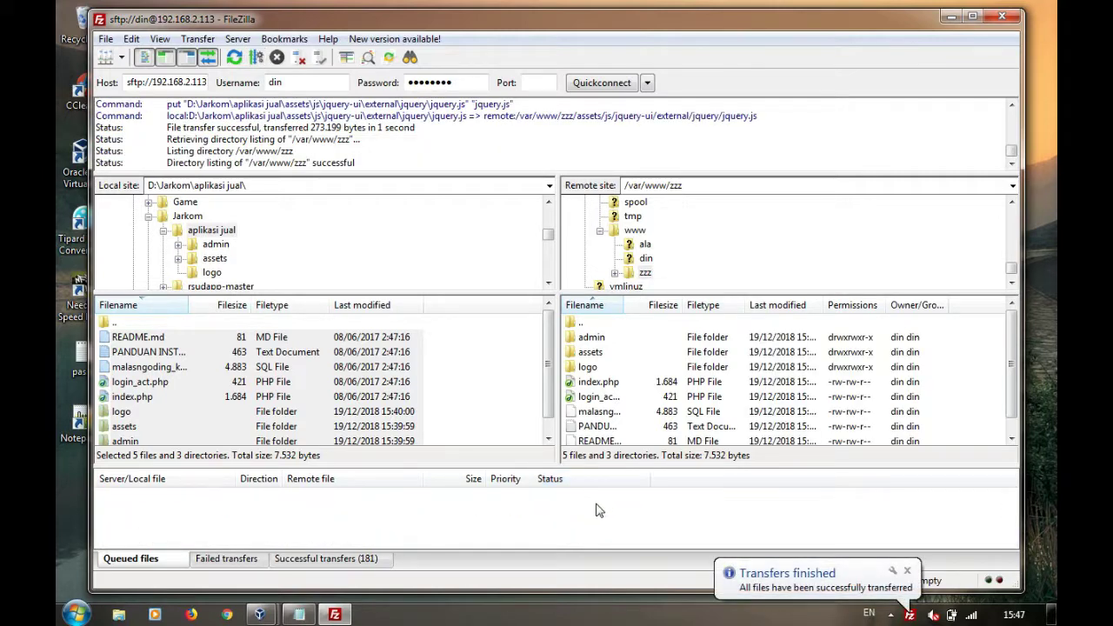
left_click(226, 614)
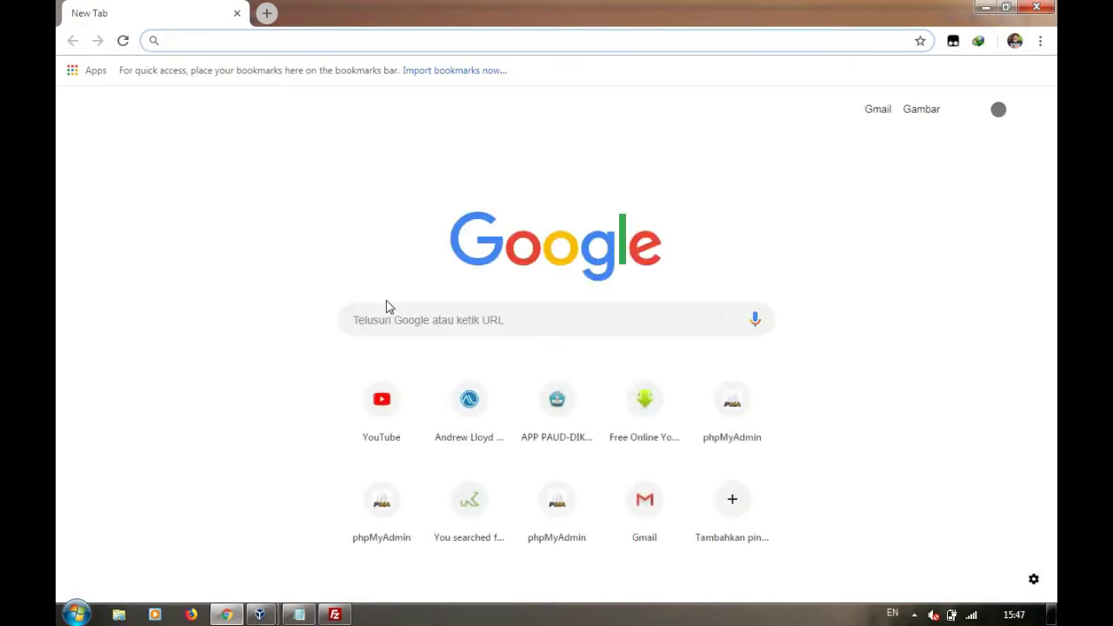
Load the server's web test page at 192.168.2.113 in Chrome
type("l1")
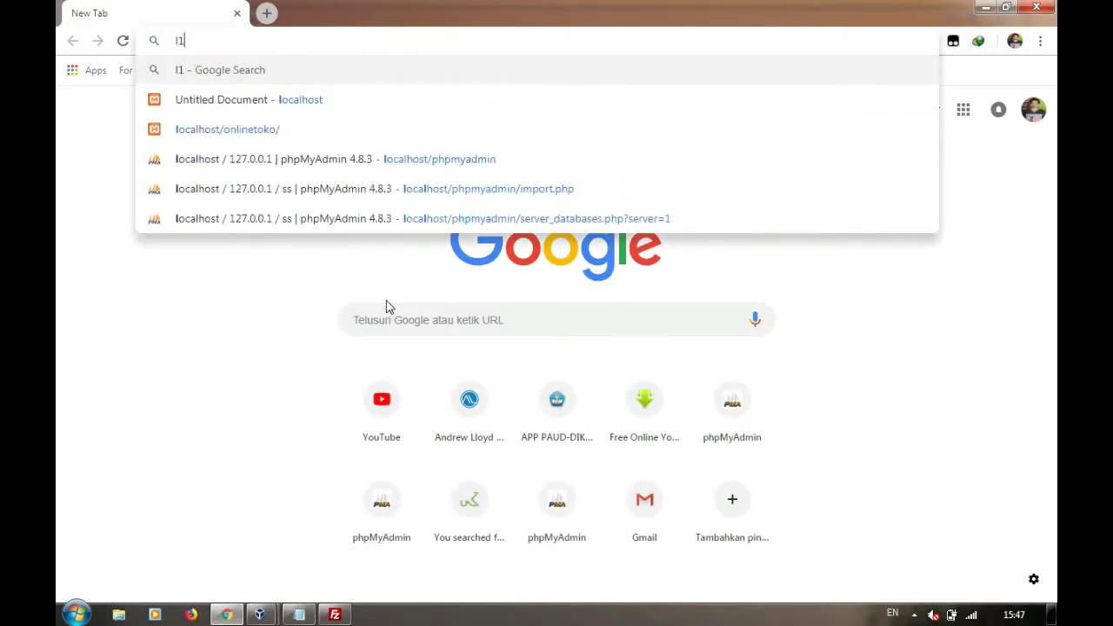
type("92")
key("BackSpace")
key("BackSpace")
key("BackSpace")
key("BackSpace")
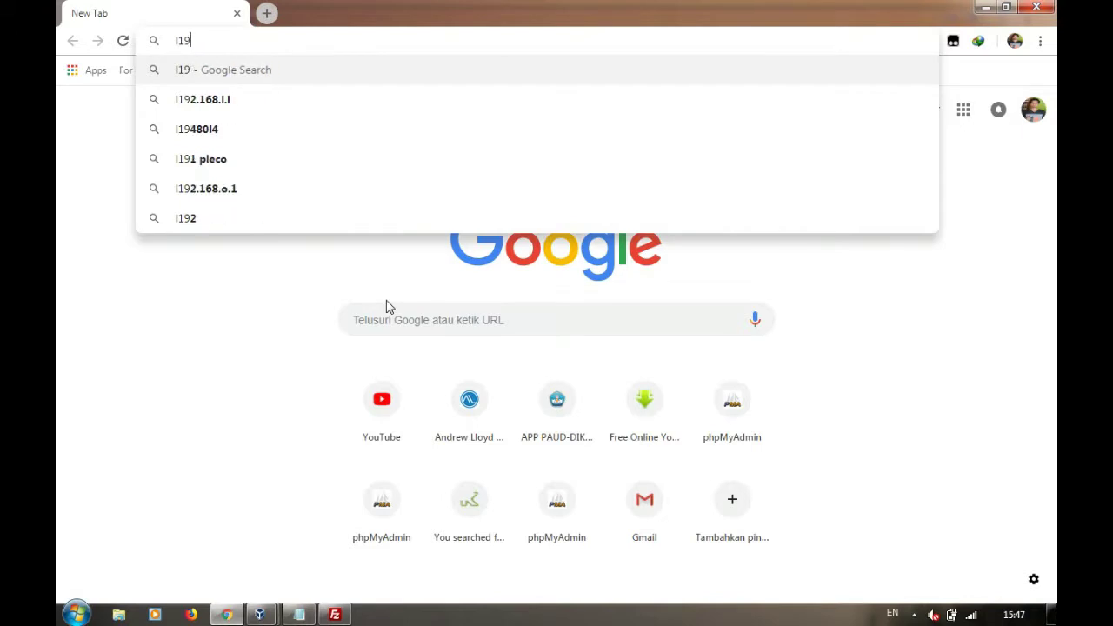
type("192.")
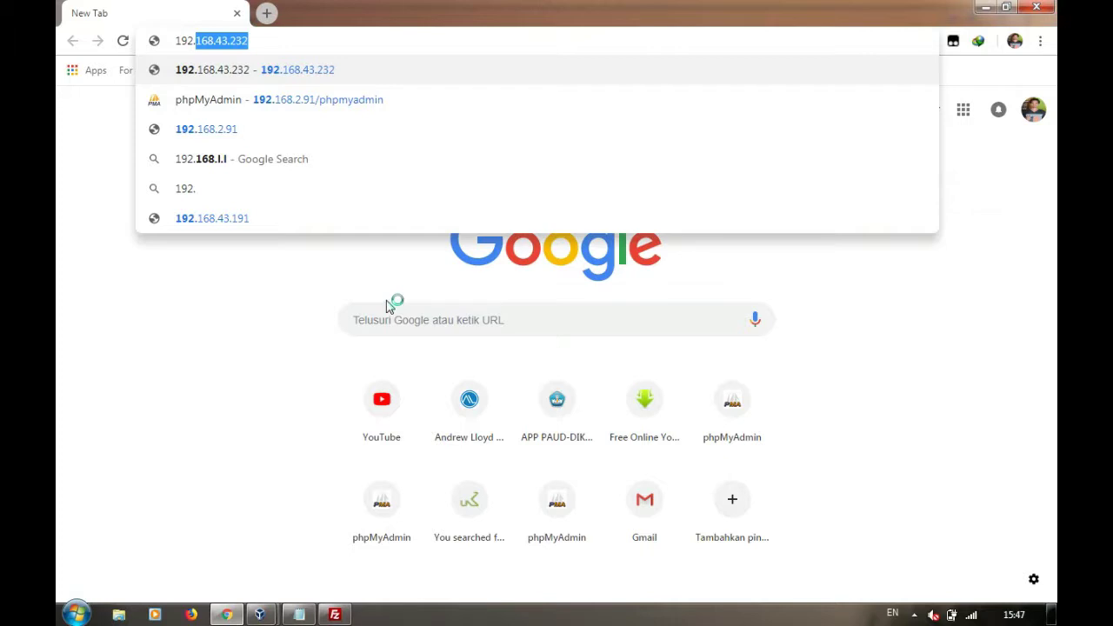
type("168.")
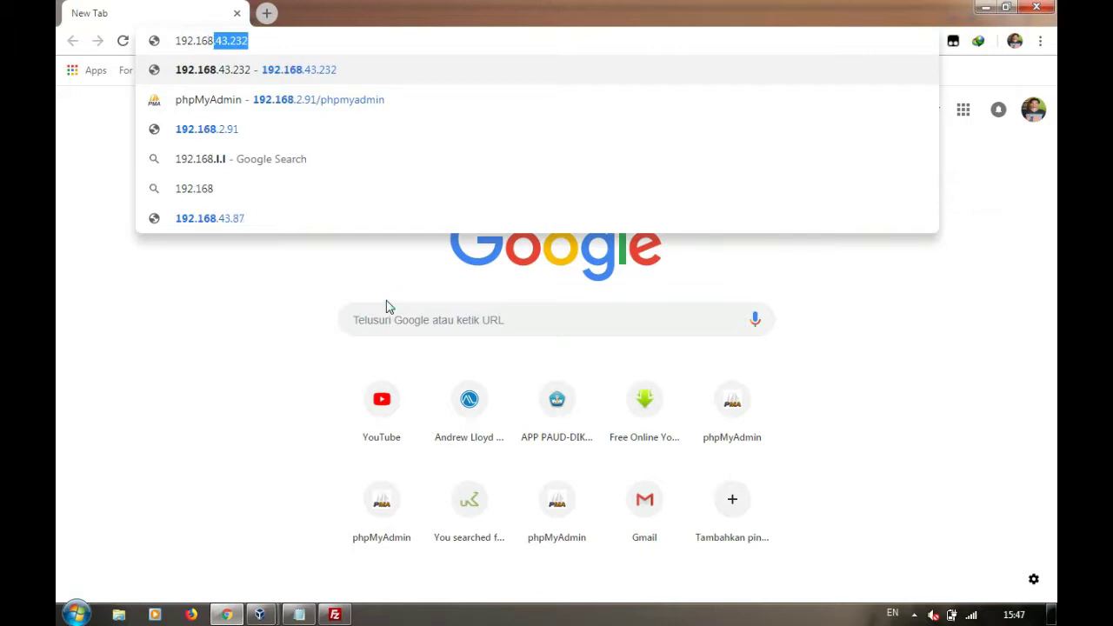
type("2.1134")
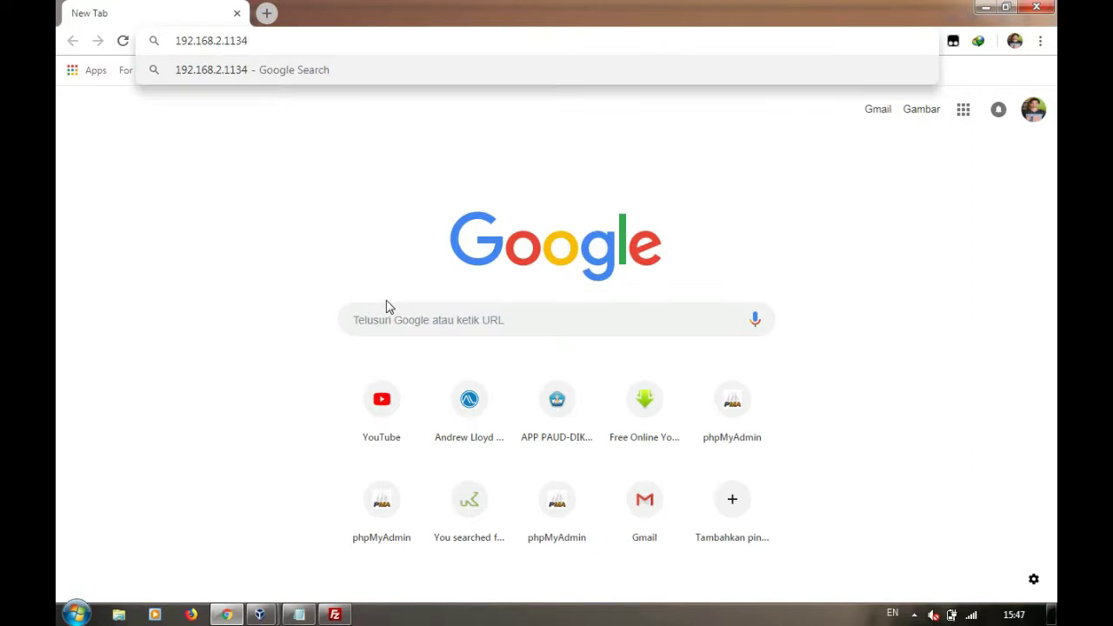
key("BackSpace")
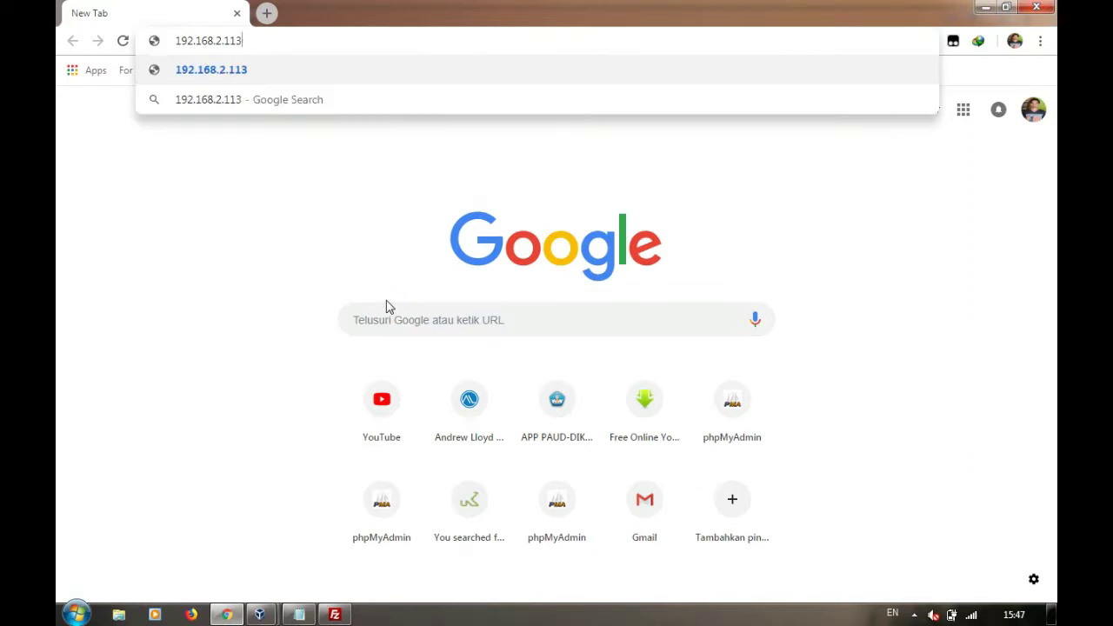
key("Return")
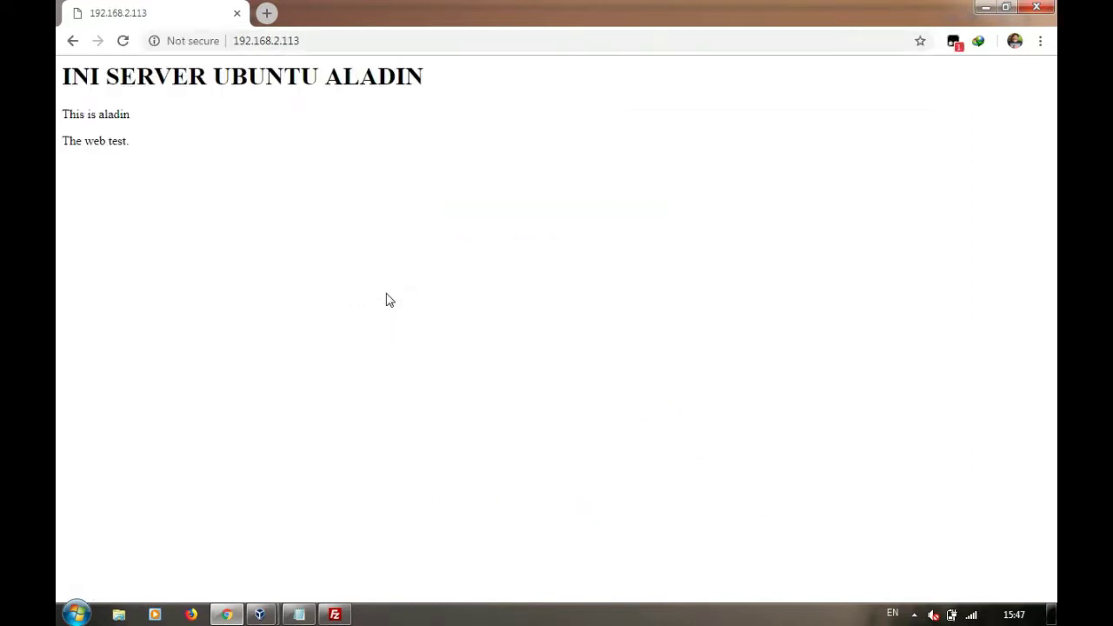
Go to 192.168.2.113/phpmyadmin to reach the phpMyAdmin login page
left_click(305, 40)
left_click(305, 40)
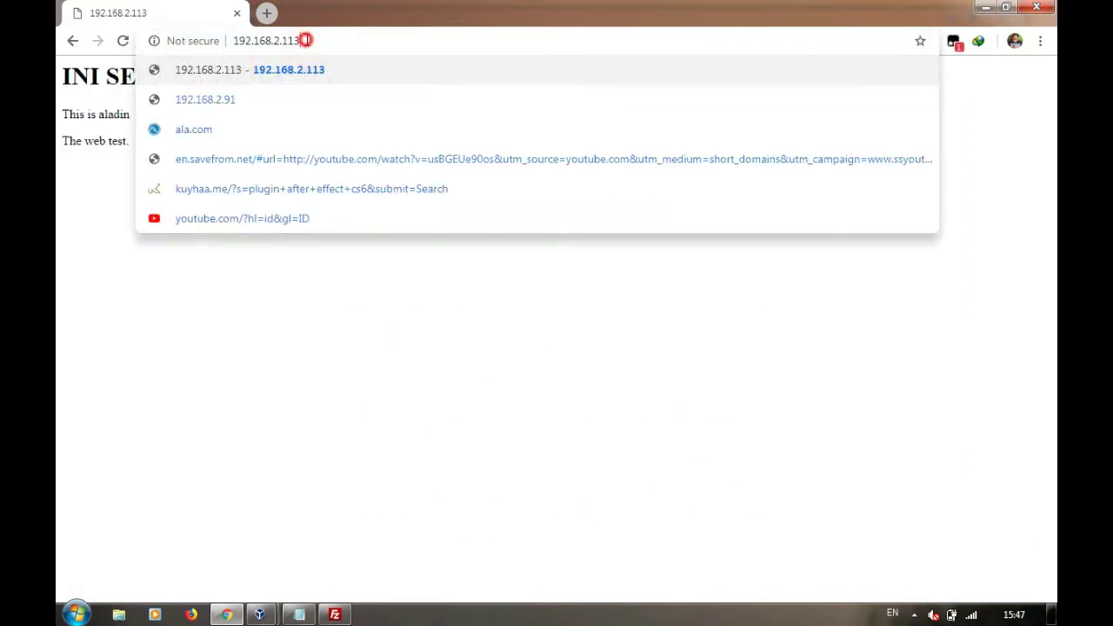
type("/ph")
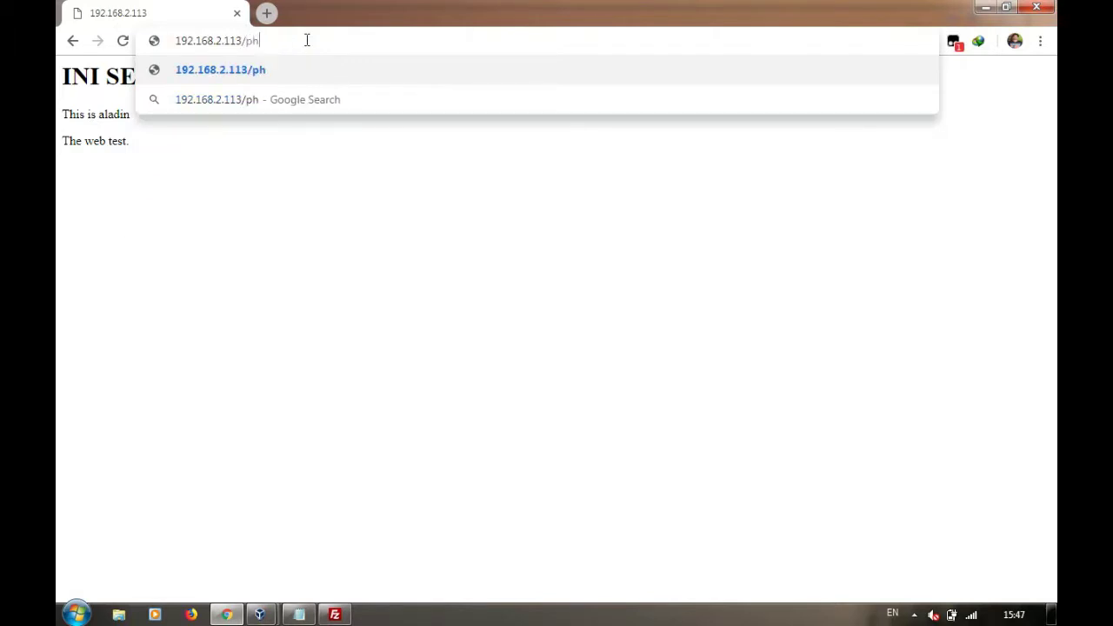
type("pmyadmin")
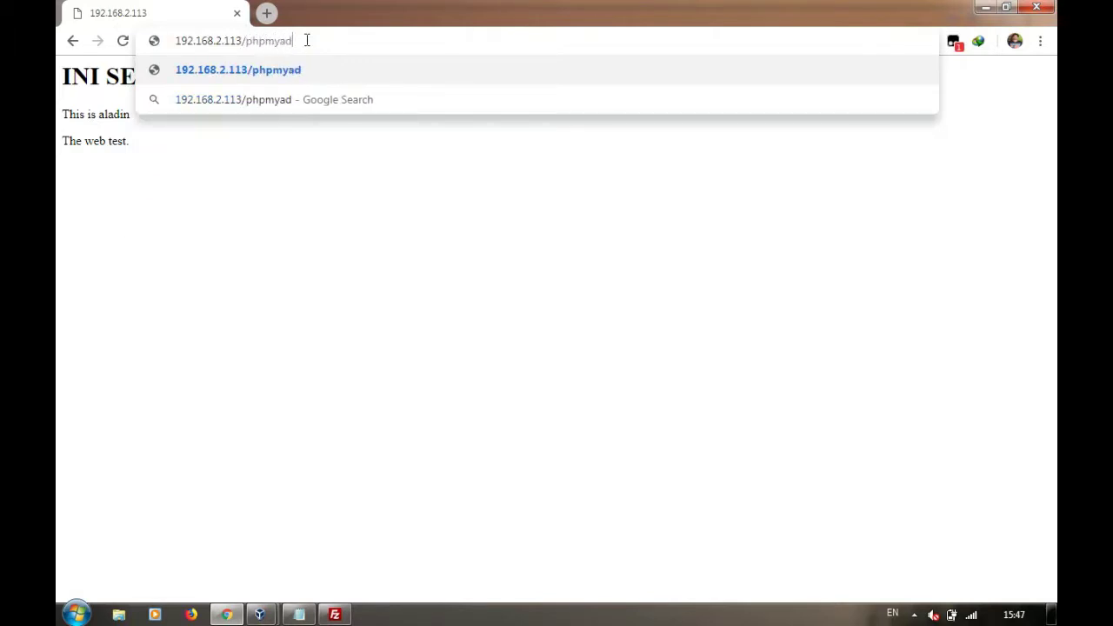
key("Return")
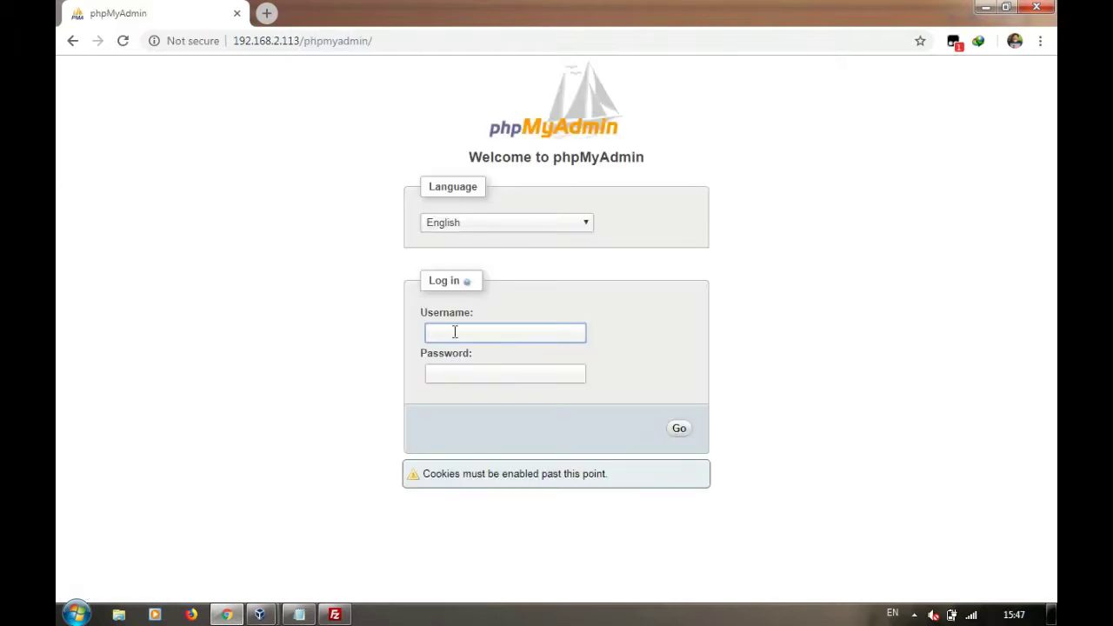
Log into phpMyAdmin as root with the saved username and the account password
left_click(454, 331)
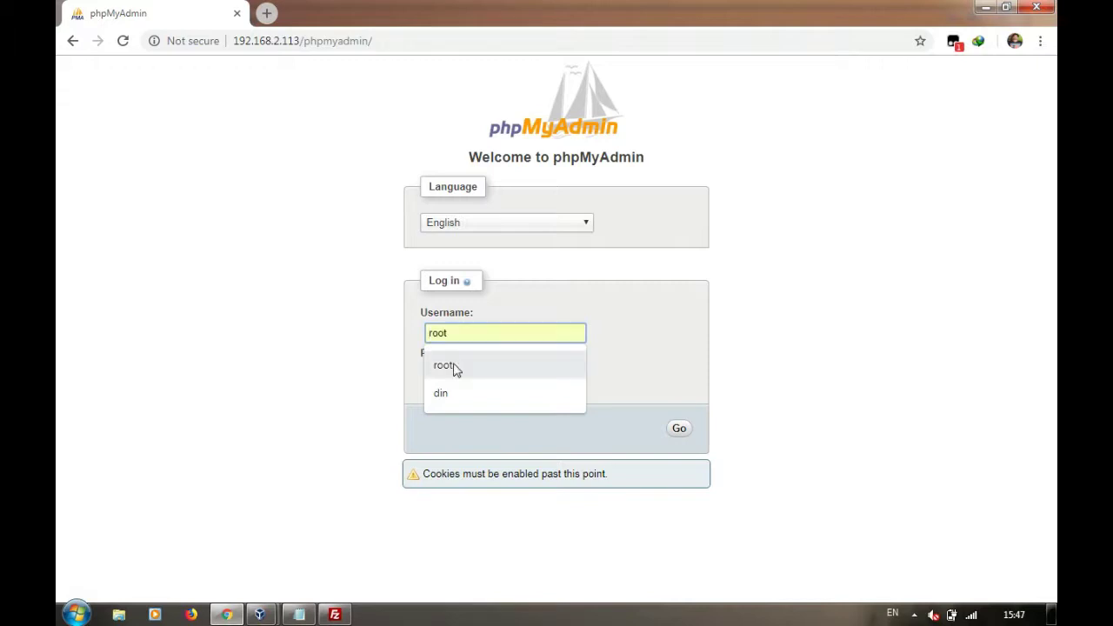
left_click(454, 368)
left_click(454, 372)
type("•")
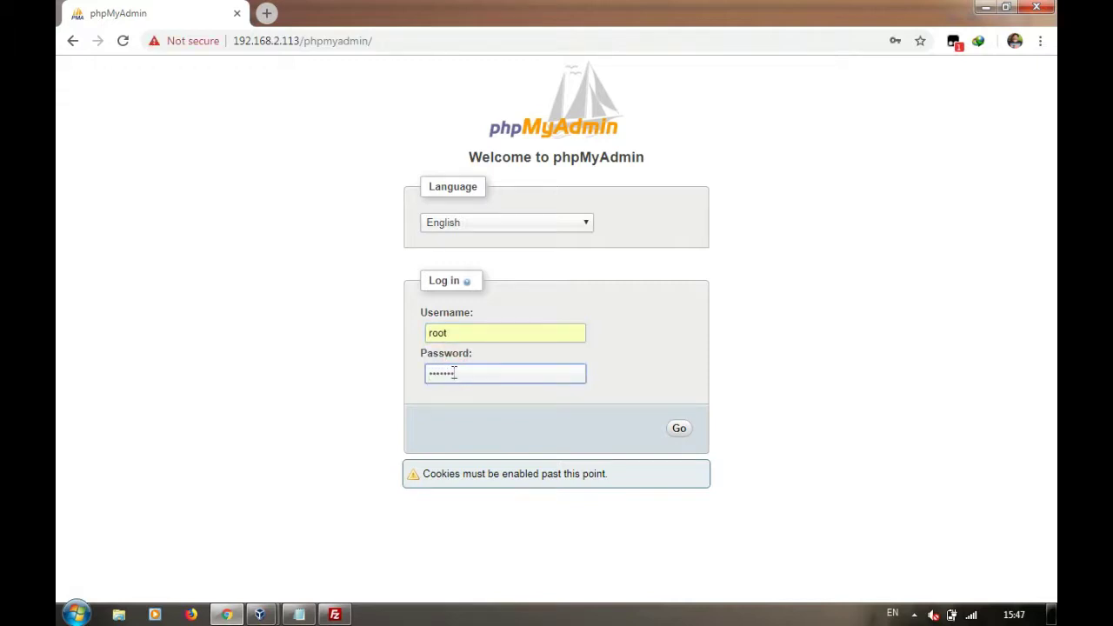
type("•••••••")
left_click(680, 429)
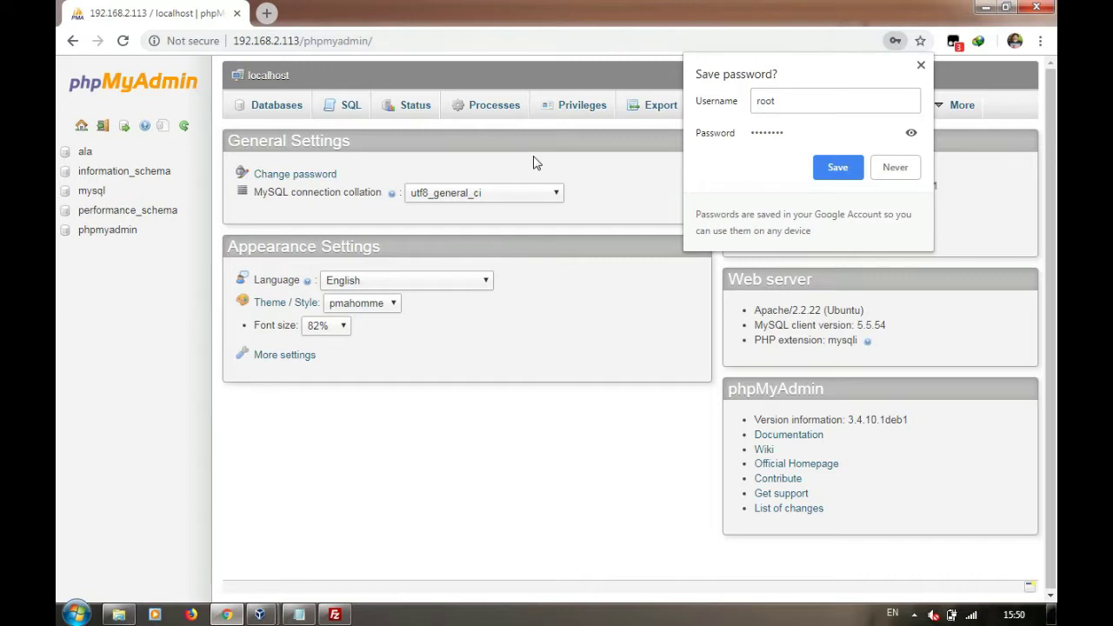
Decline saving the password, create a database named malas, and open it from the sidebar
left_click(888, 166)
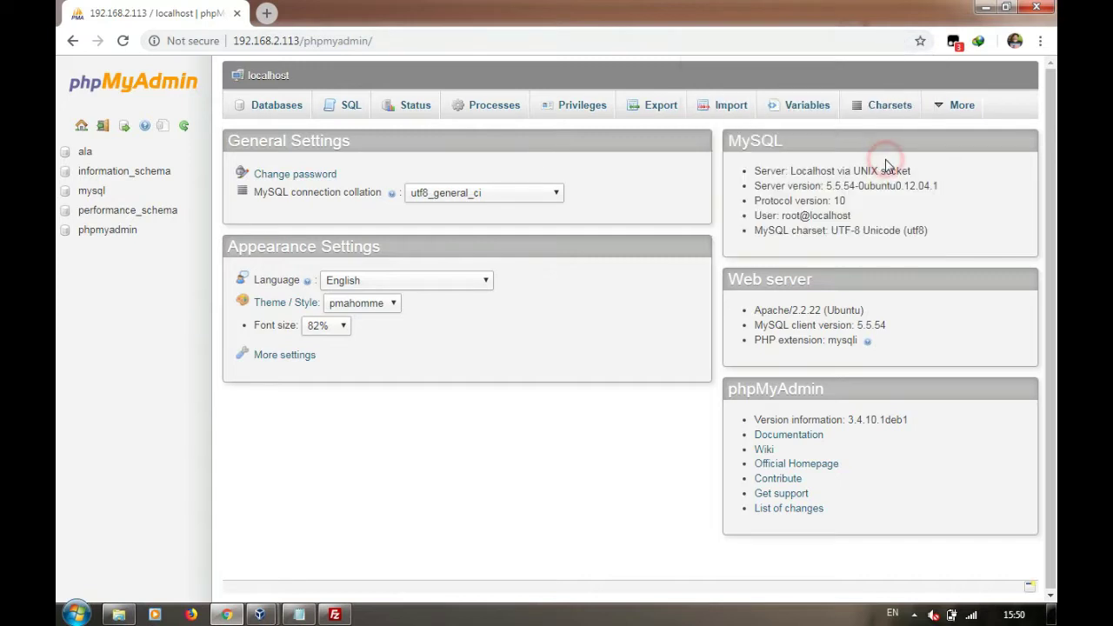
left_click(279, 106)
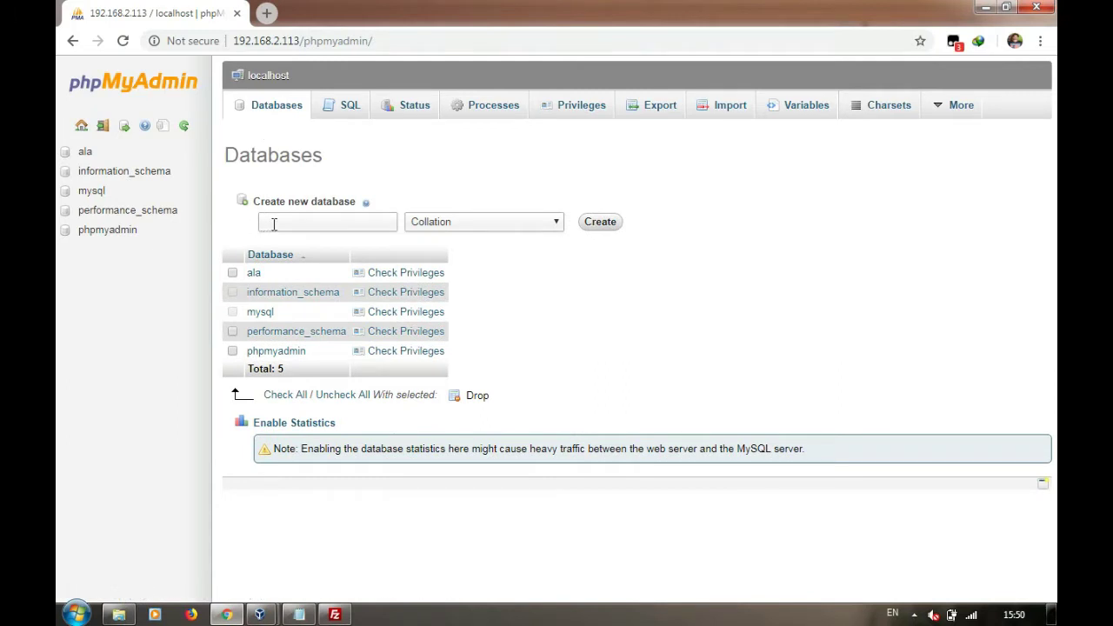
left_click(272, 225)
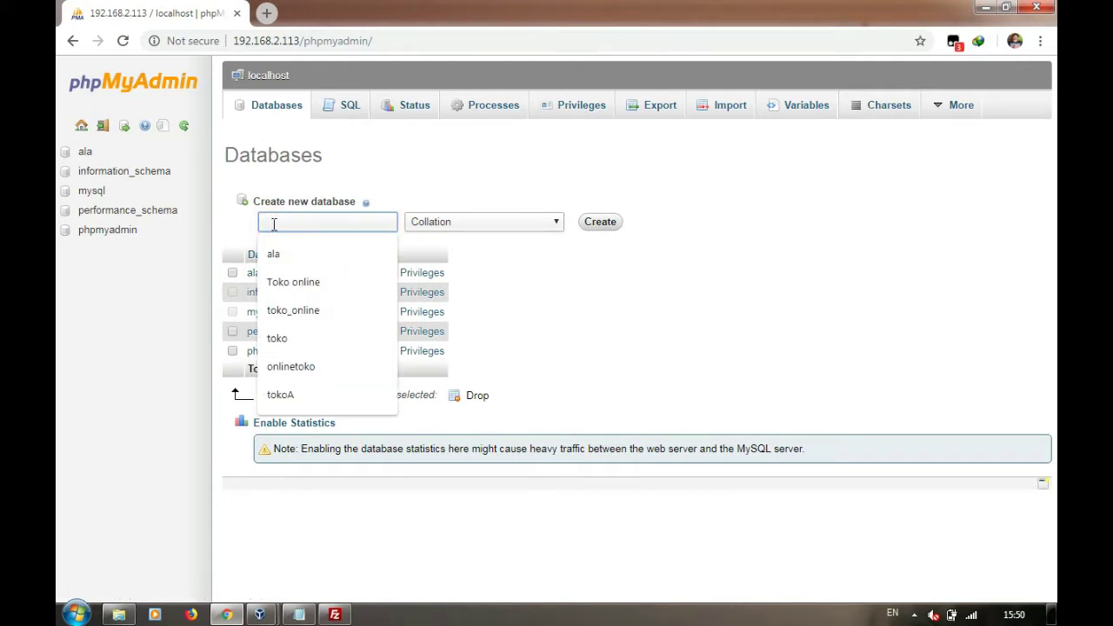
type("l")
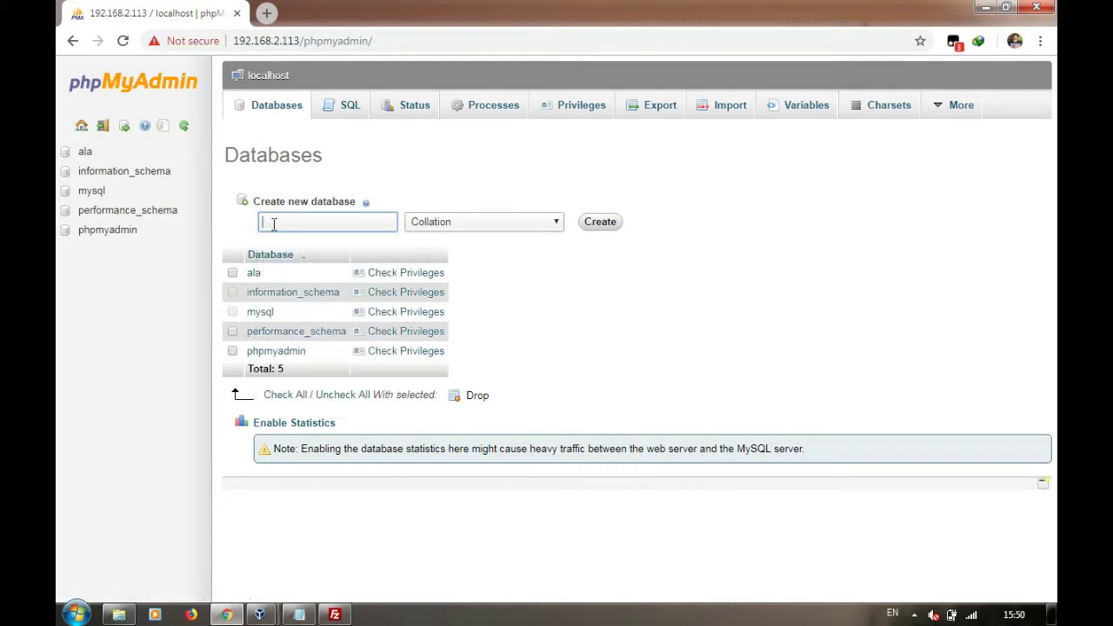
type("malasngo")
key("BackSpace")
key("BackSpace")
key("BackSpace")
left_click(606, 223)
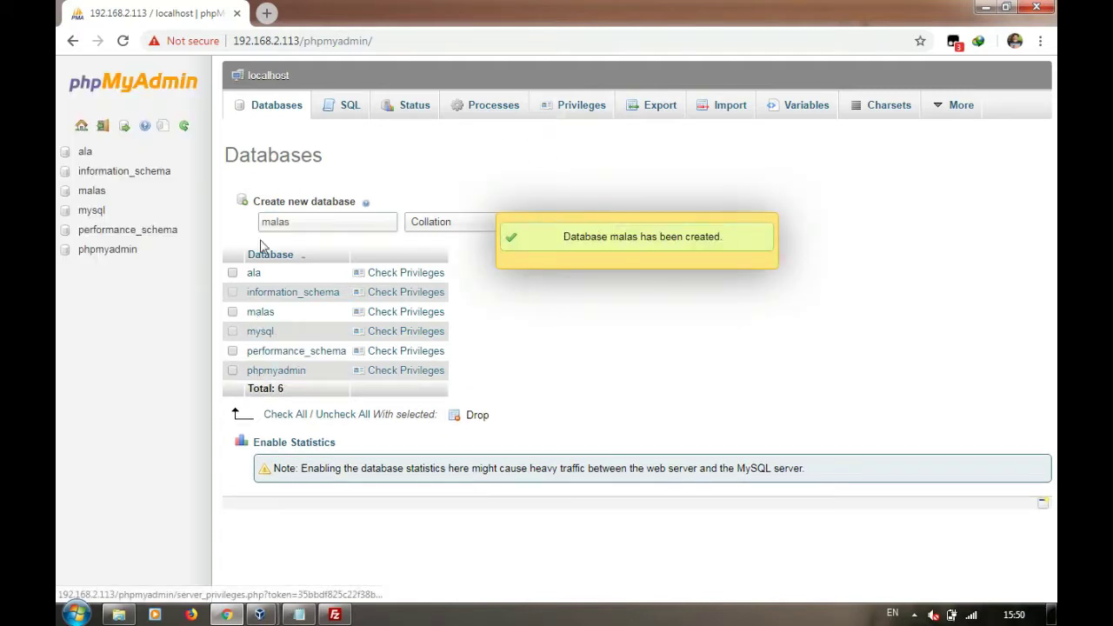
left_click(106, 190)
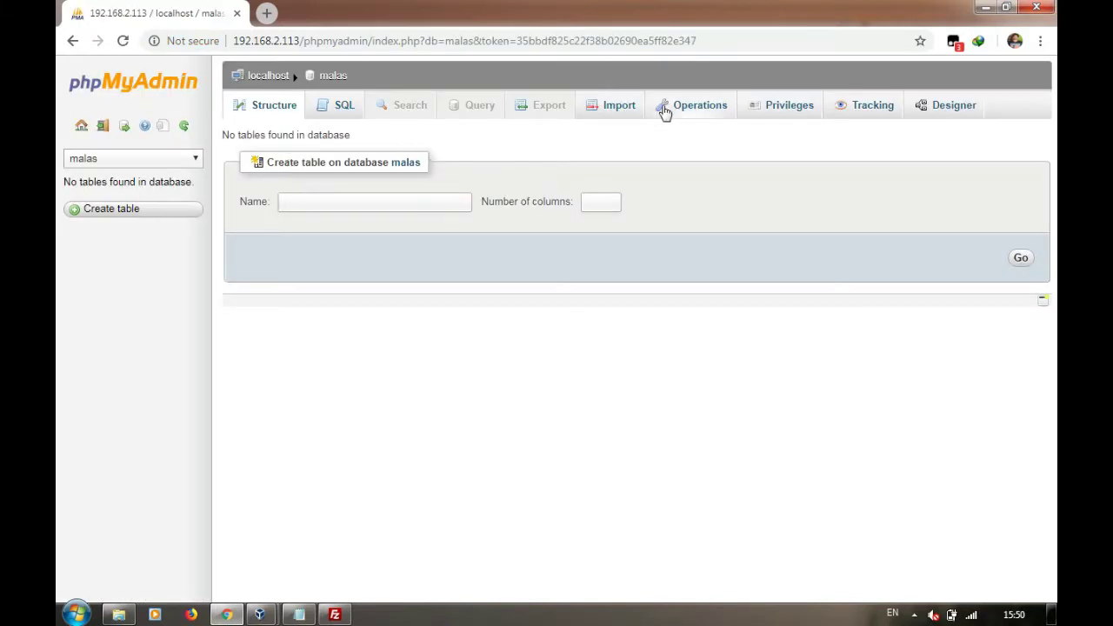
Import malasngoding_kios.sql into malas, creating tables admin, barang, barang_laku and pengeluaran
left_click(618, 105)
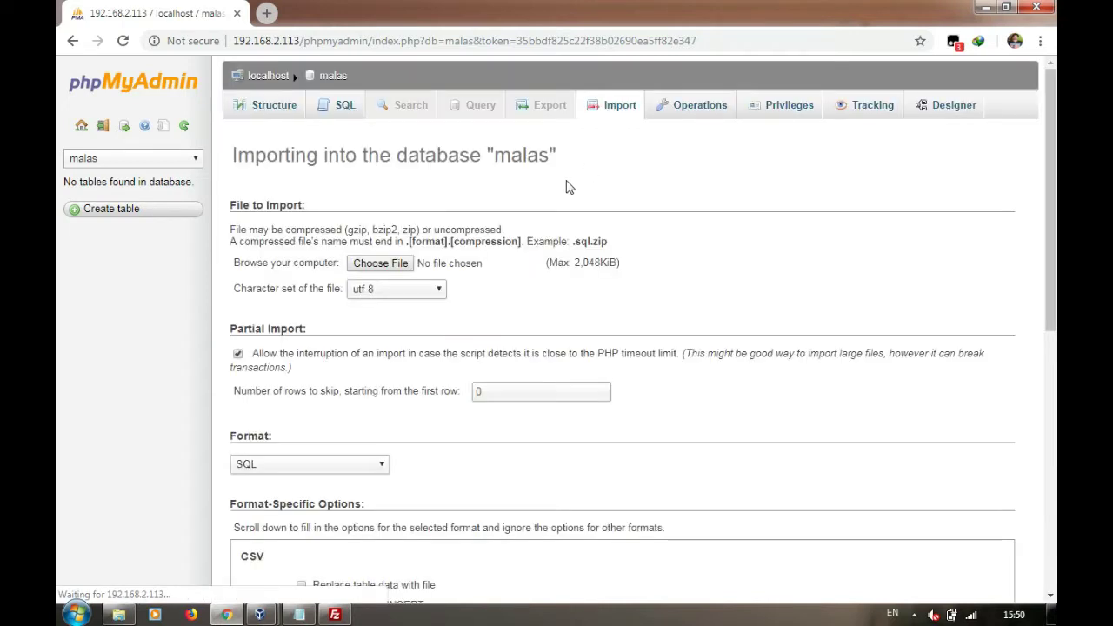
left_click(401, 263)
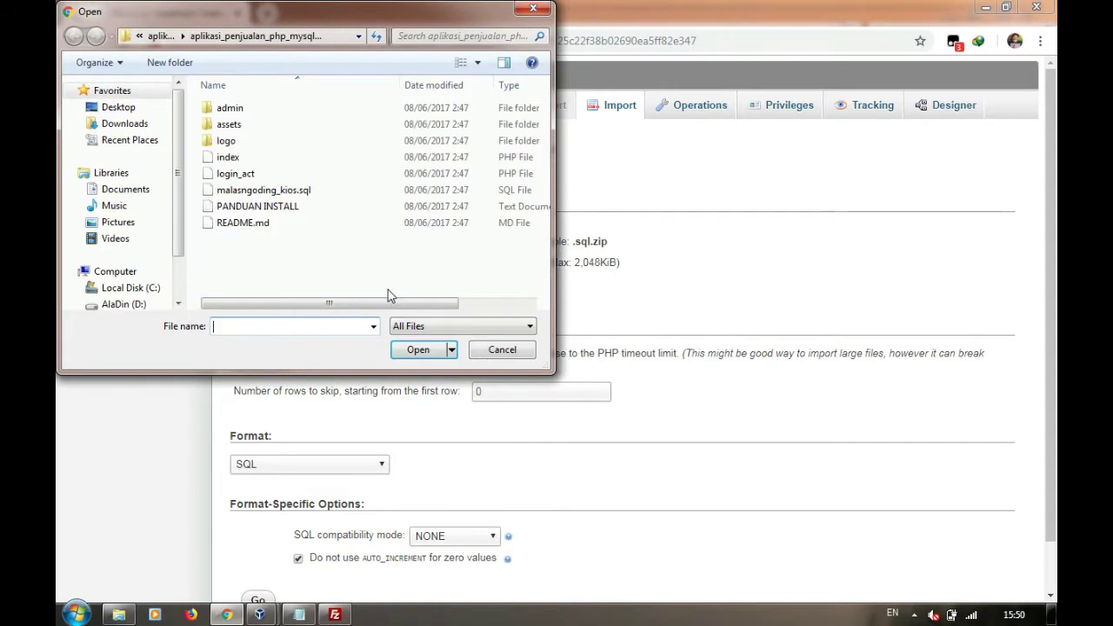
left_click(274, 188)
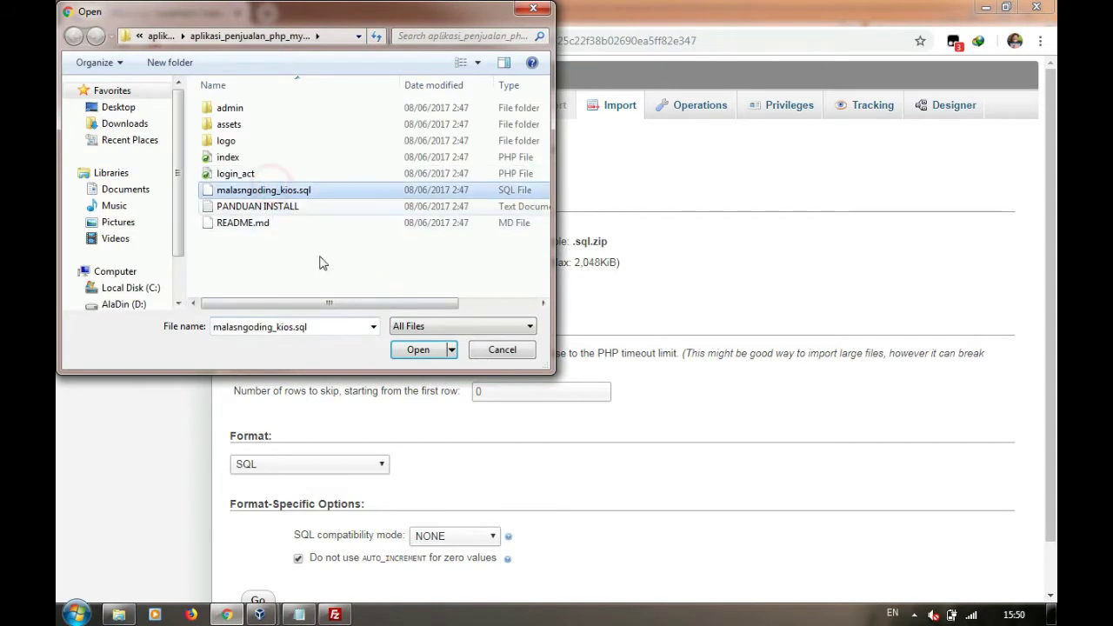
left_click(394, 352)
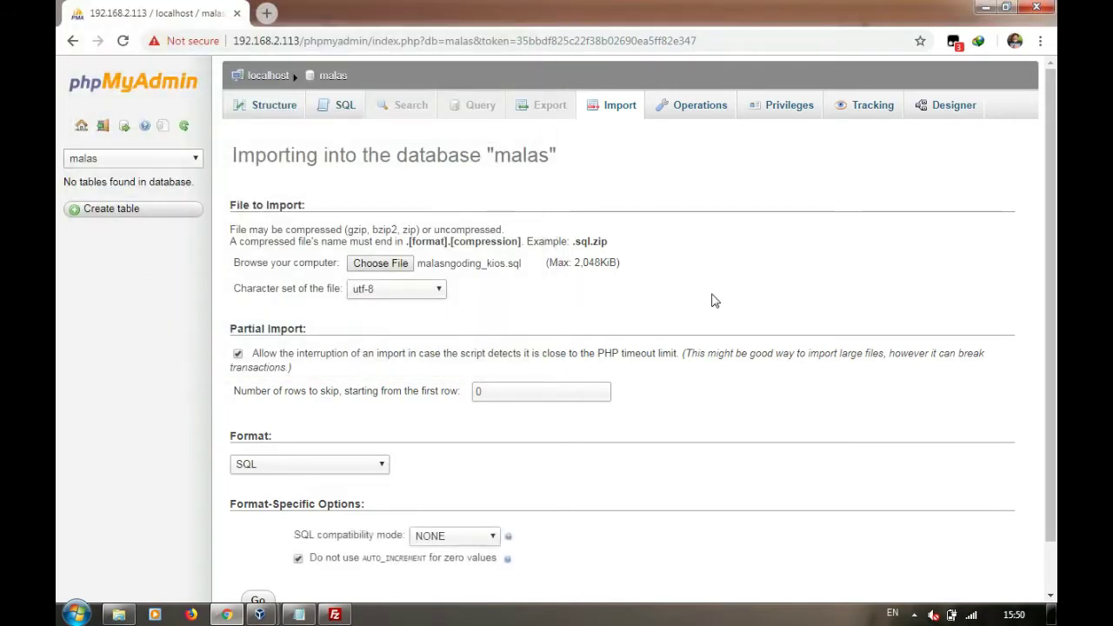
left_click_drag(1048, 289, 1050, 358)
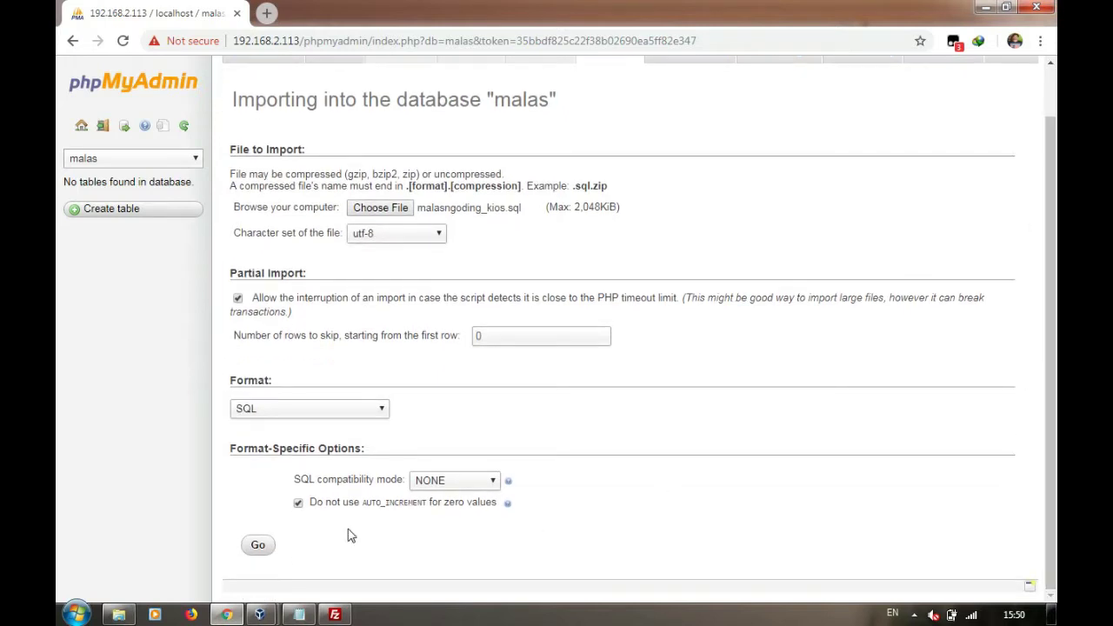
left_click(258, 556)
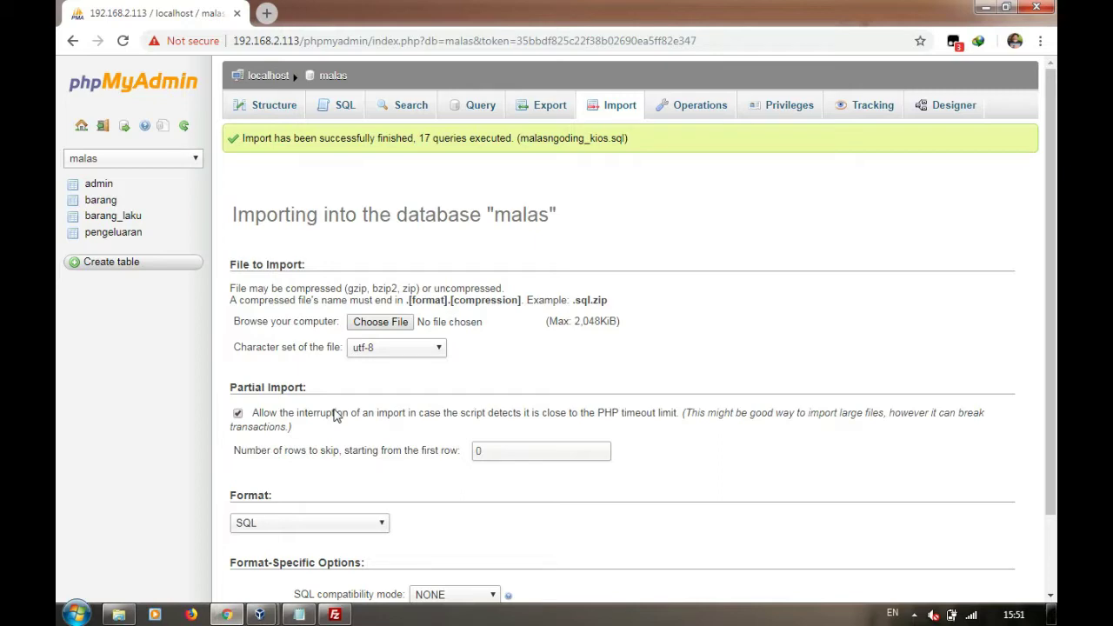
Bring the UBUNTU S5 VirtualBox terminal back in front of phpMyAdmin
mouse_move(258, 618)
left_click(310, 528)
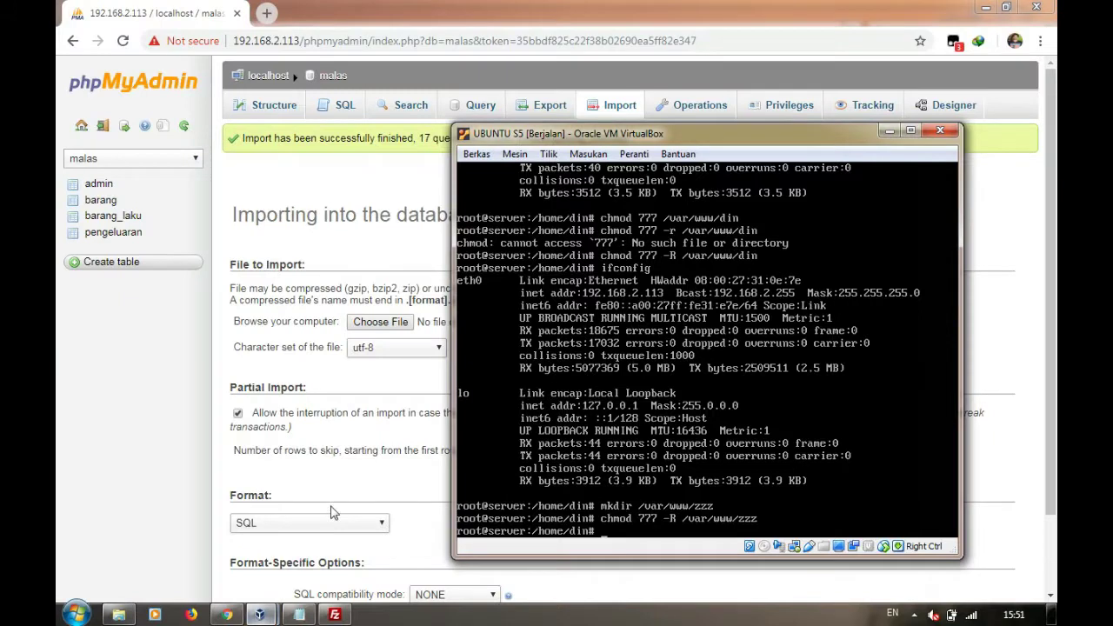